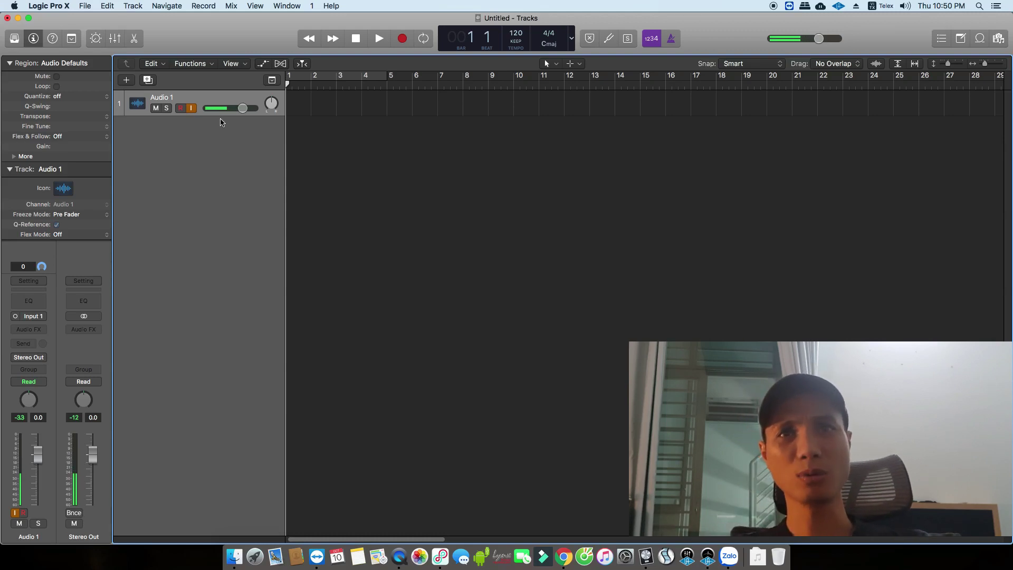
Enlarge the Audio 1 track's height and show all channel strips in the Mixer.
drag(220, 115, 207, 256)
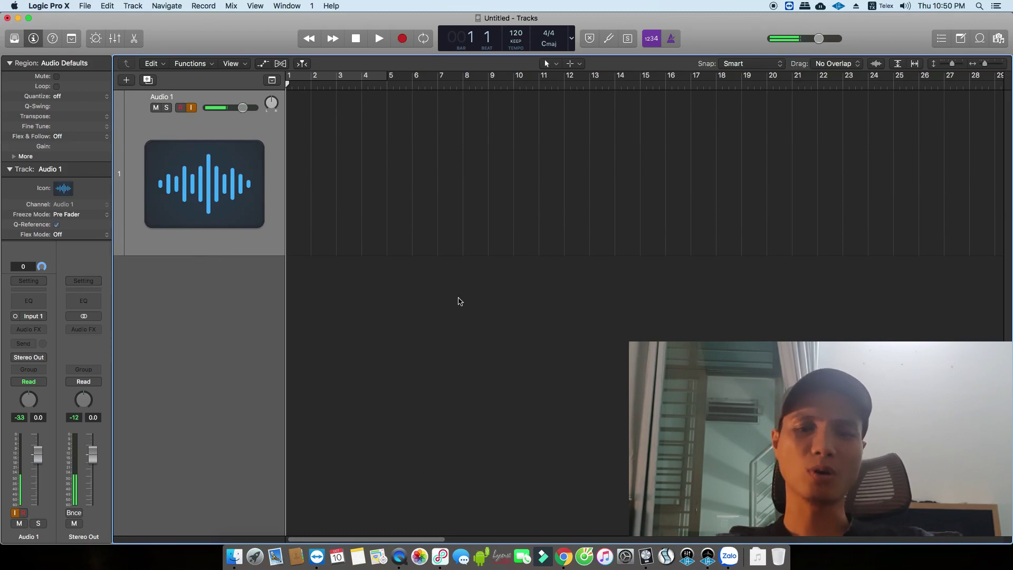
key(x)
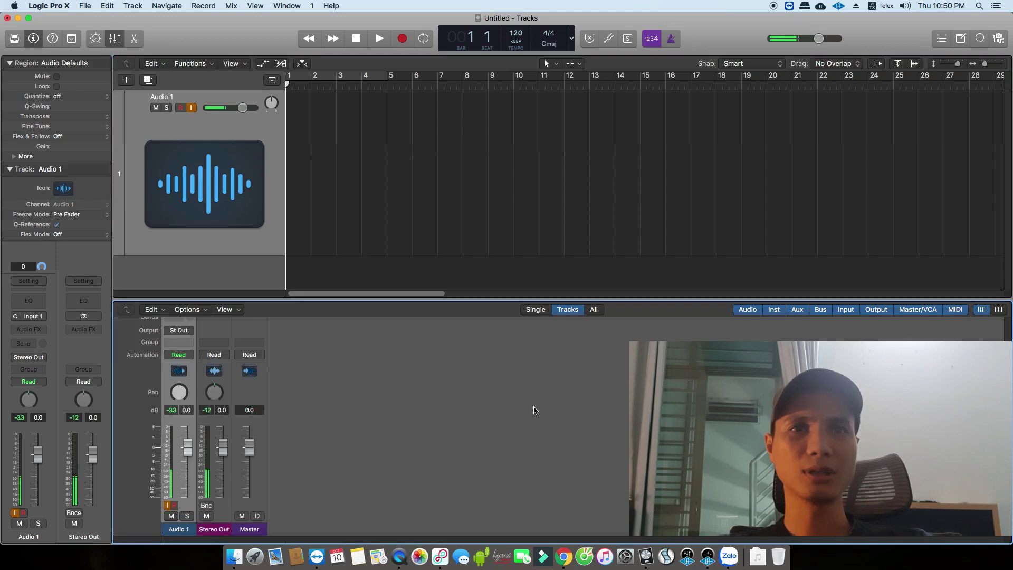
click(591, 311)
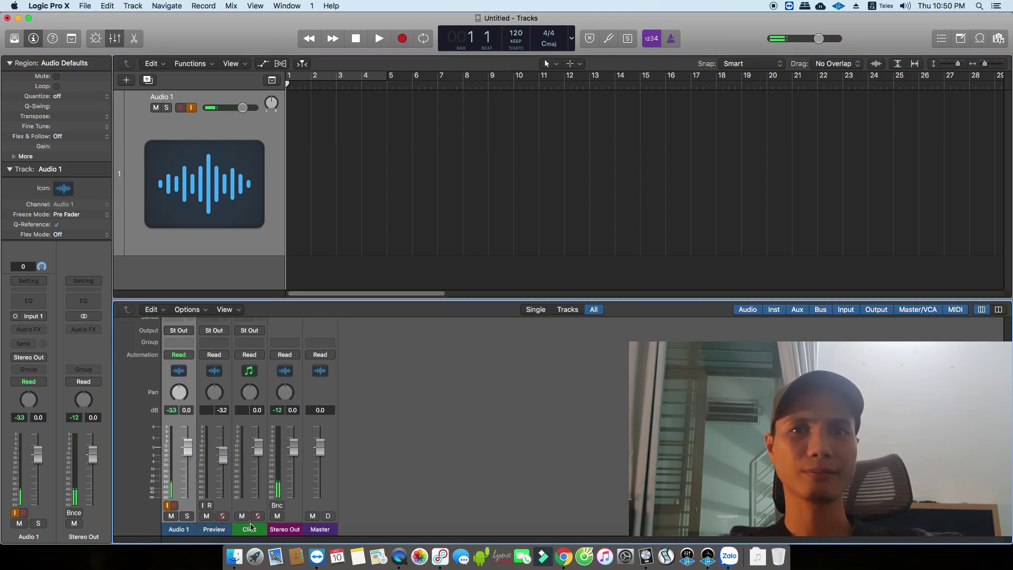
Record-enable the Preview channel and turn on its input monitoring.
click(210, 505)
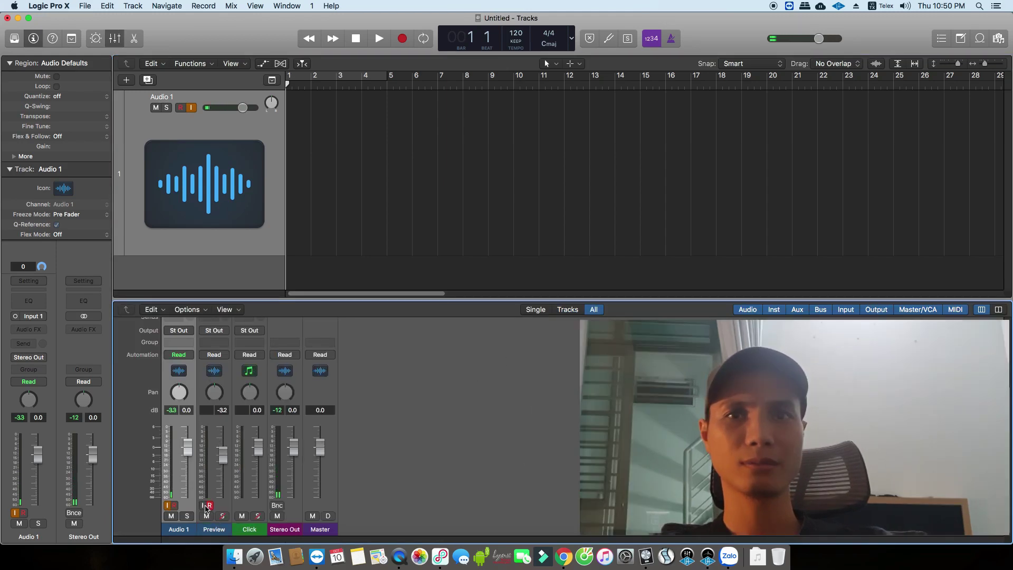
click(203, 505)
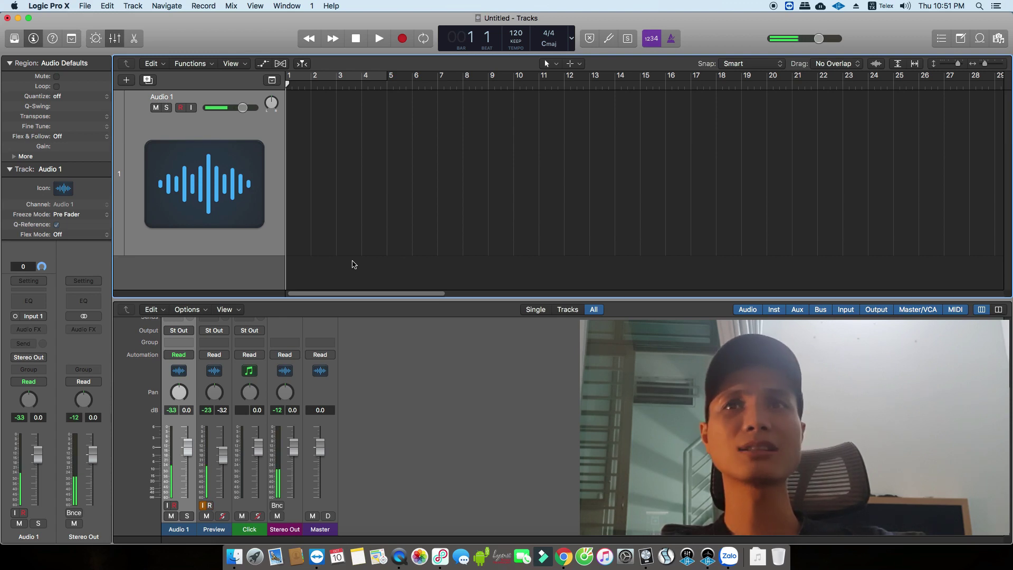
In the audio device preferences, select UMC202HD 192k as both the output device and the input device.
click(65, 6)
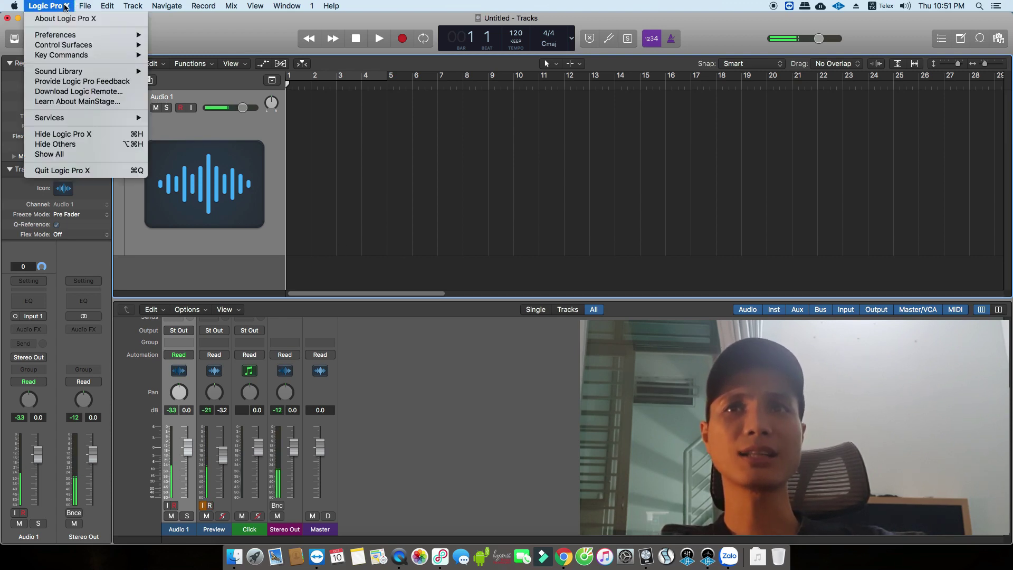
mouse_move(66, 36)
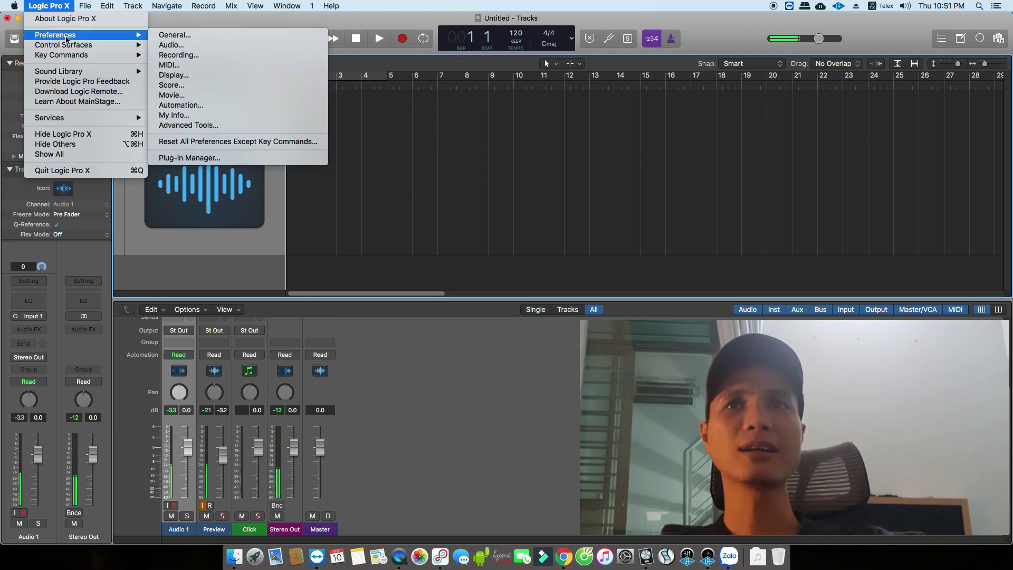
click(220, 47)
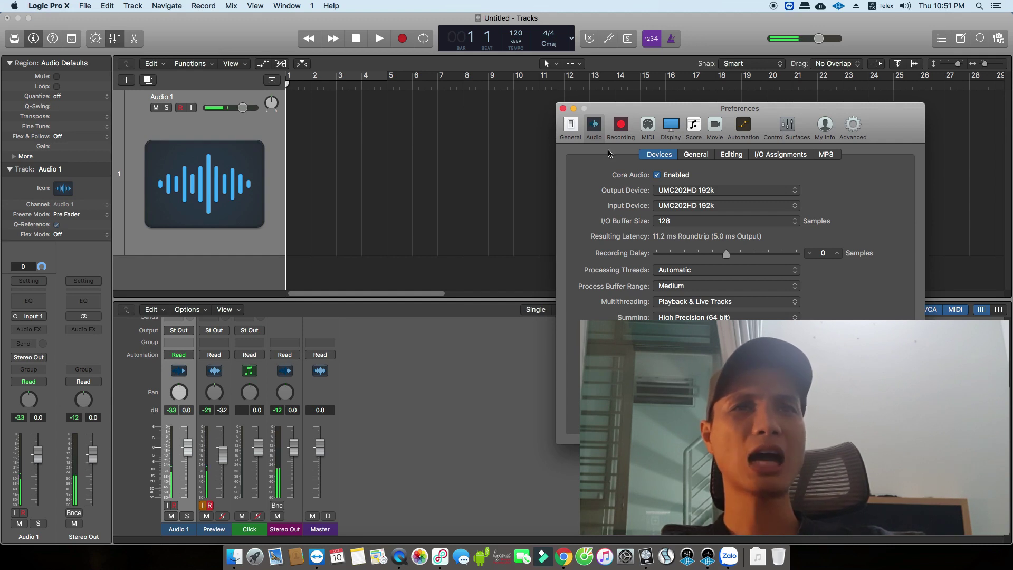
click(730, 194)
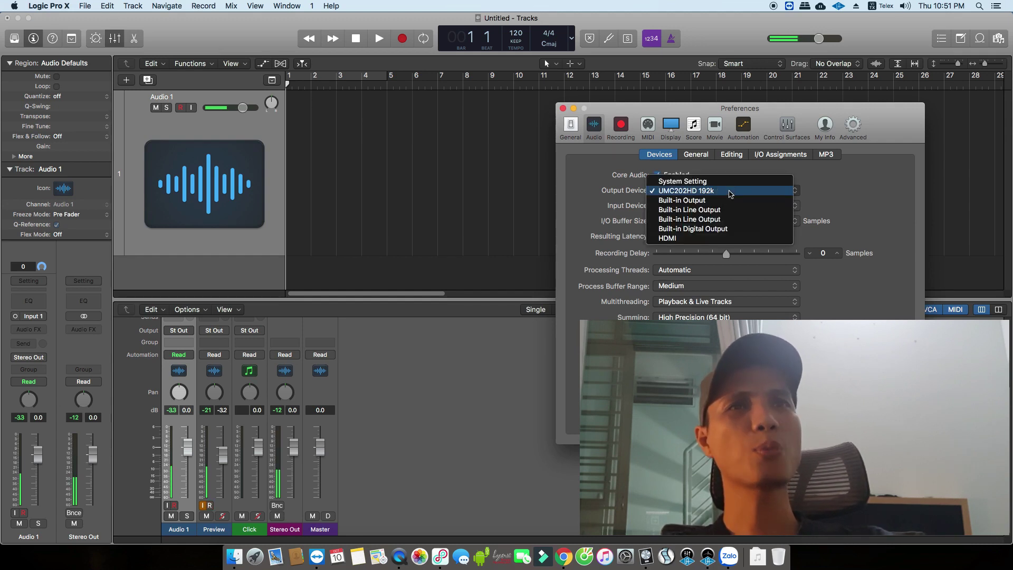
click(729, 193)
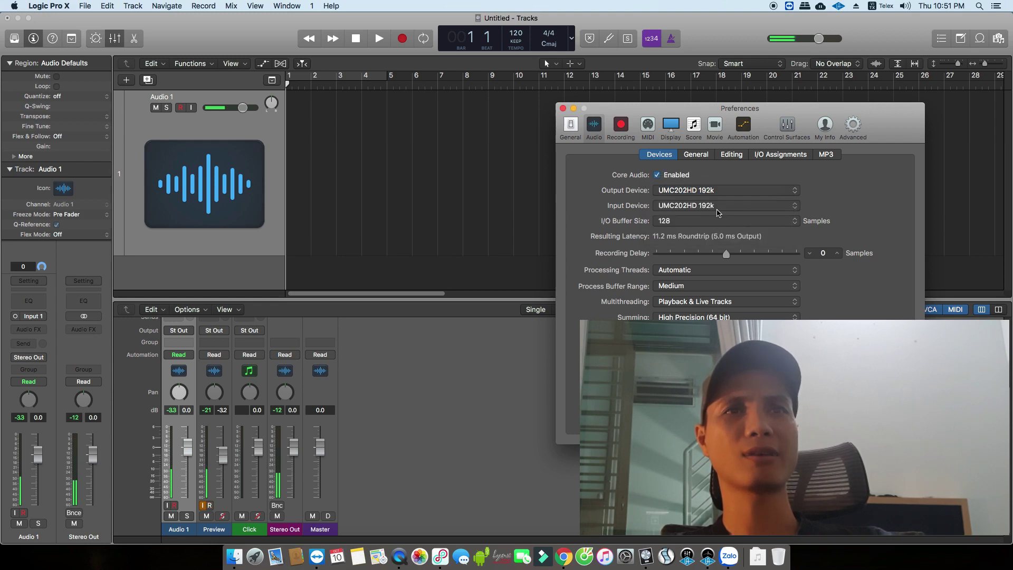
click(719, 211)
click(717, 210)
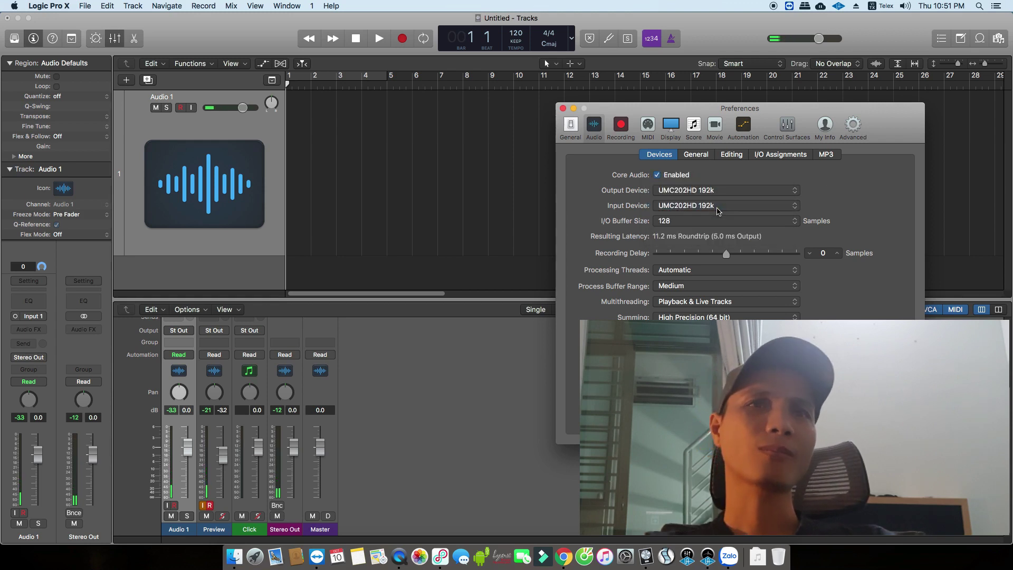
Check the available I/O buffer sizes in the audio preferences and close the preferences.
click(683, 221)
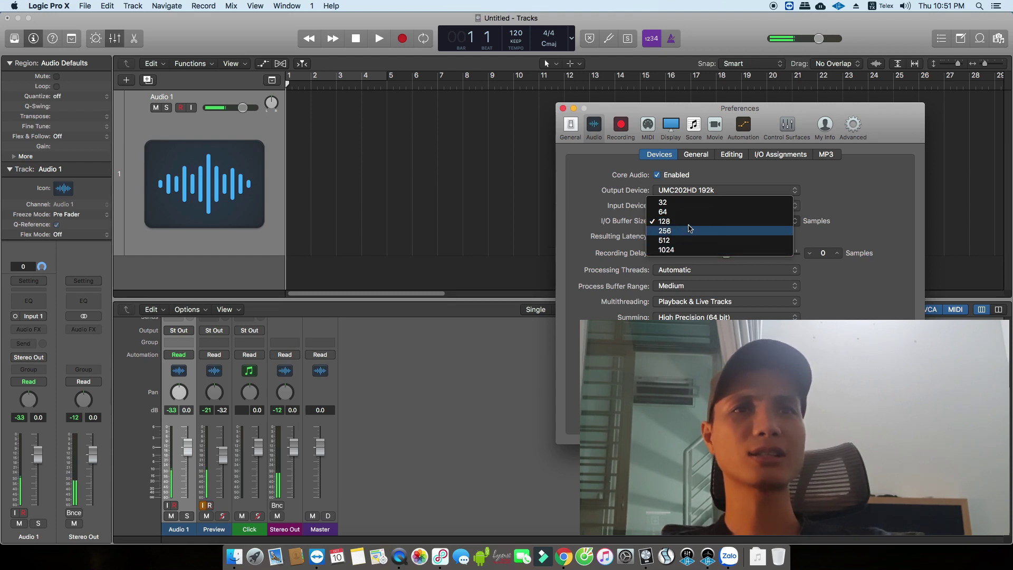
click(888, 218)
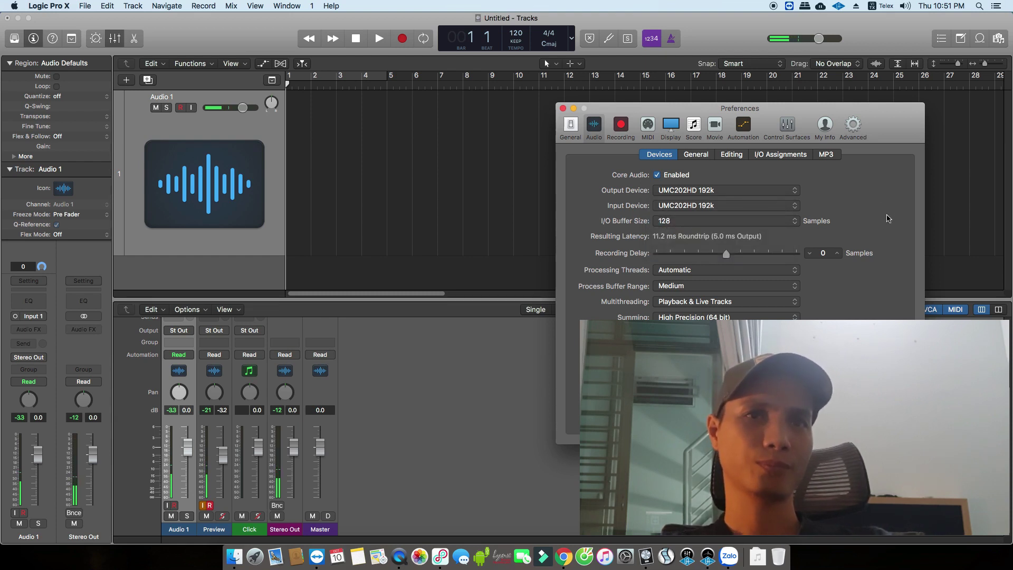
click(780, 154)
click(562, 109)
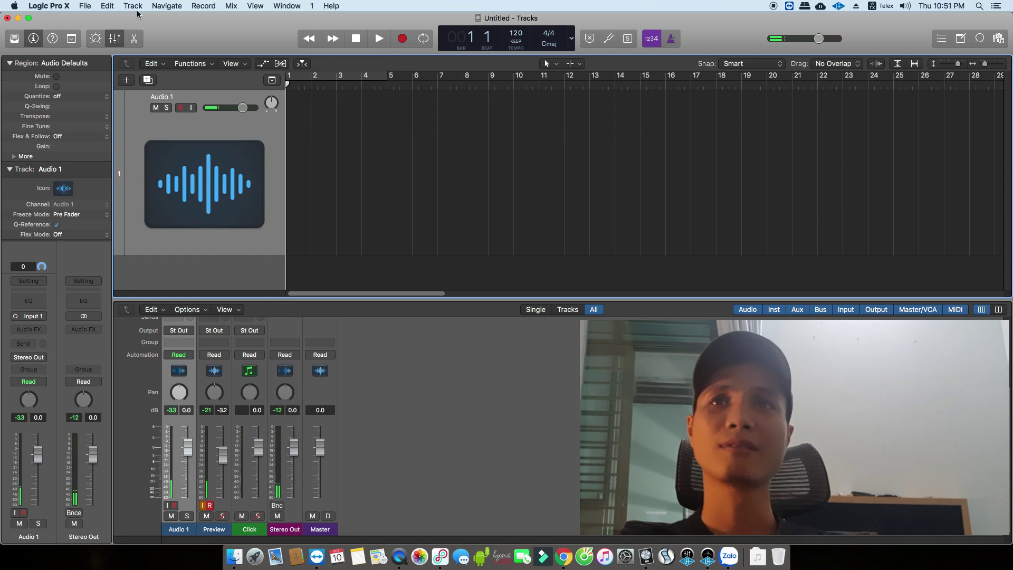
Review the output and input device choices in the audio preferences again, keeping UMC202HD 192k for both.
click(43, 6)
mouse_move(52, 38)
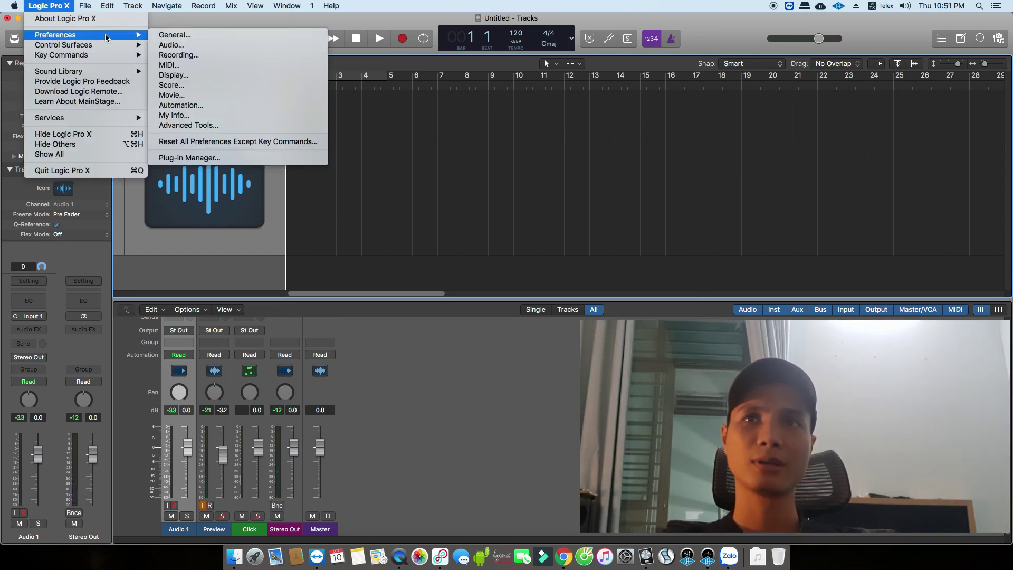
click(179, 46)
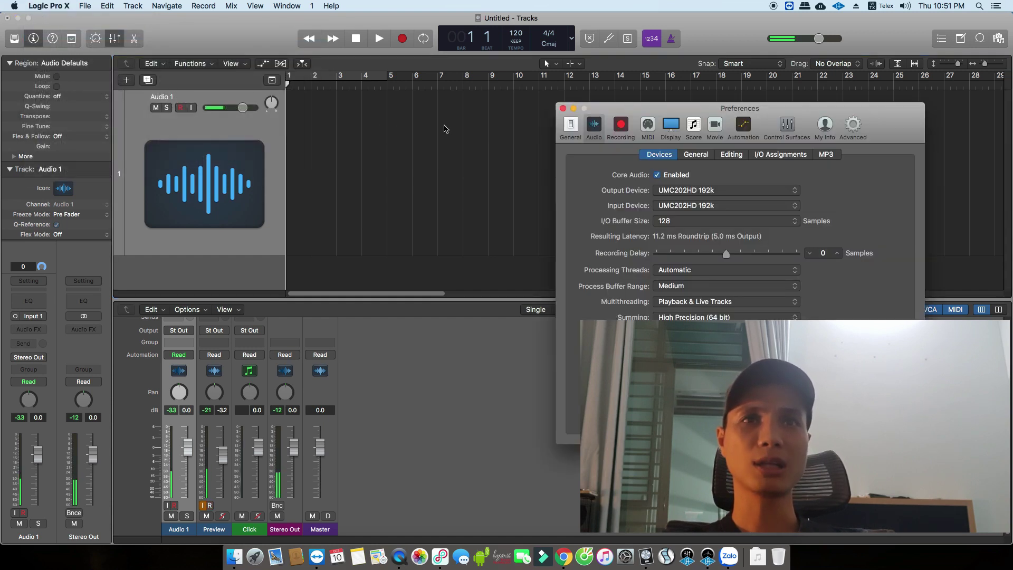
click(709, 191)
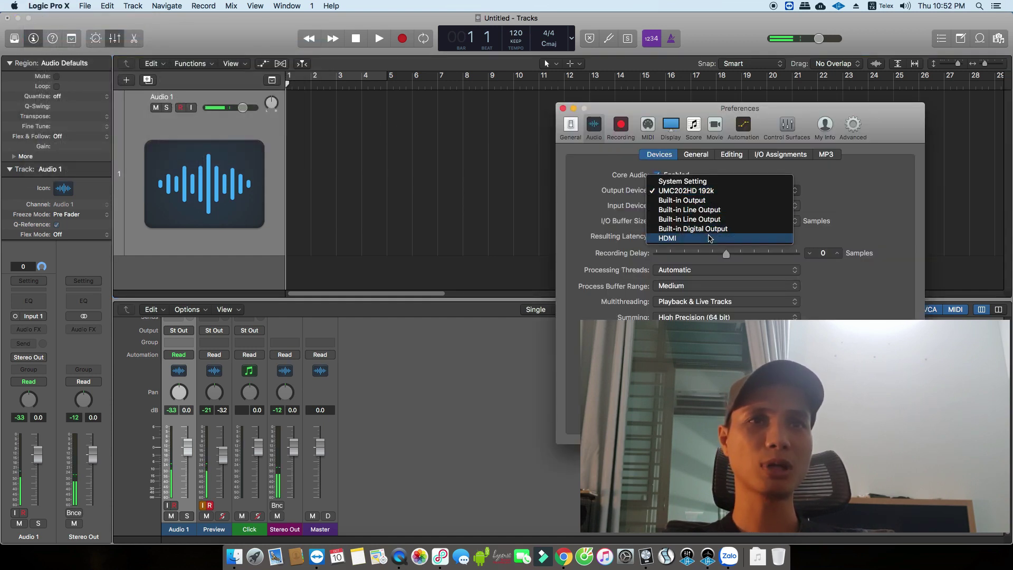
click(699, 191)
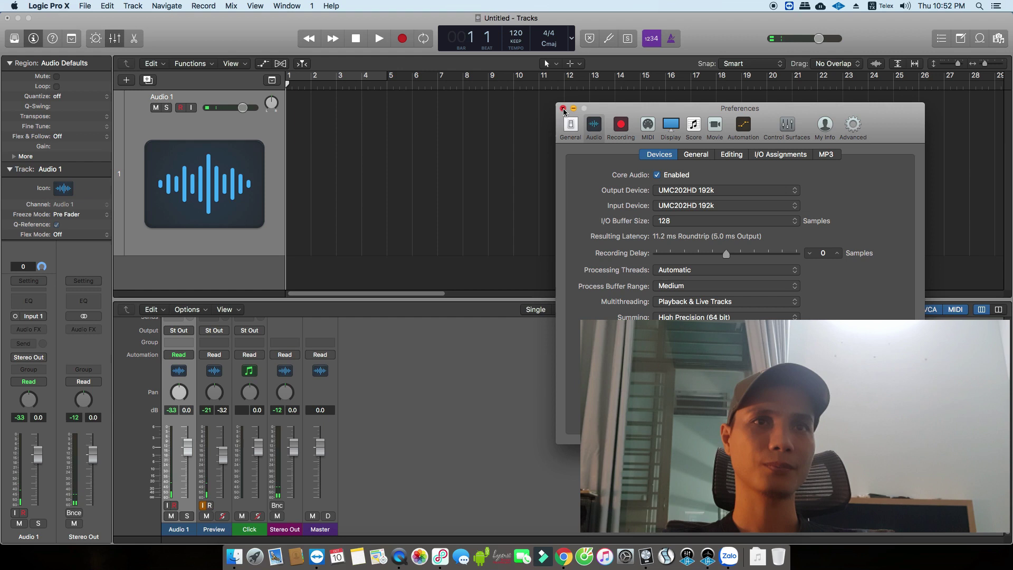
click(680, 206)
click(680, 207)
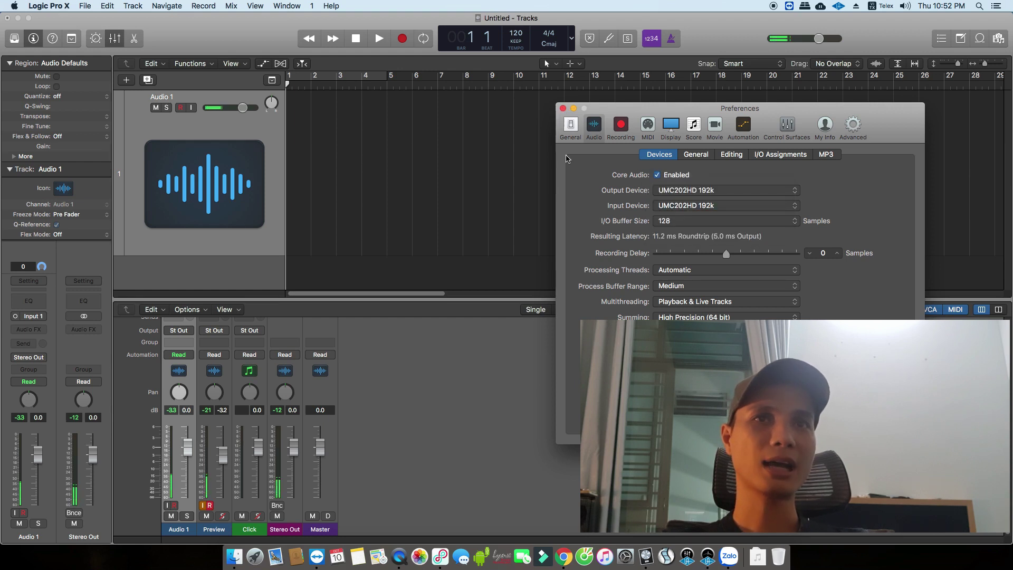
click(563, 109)
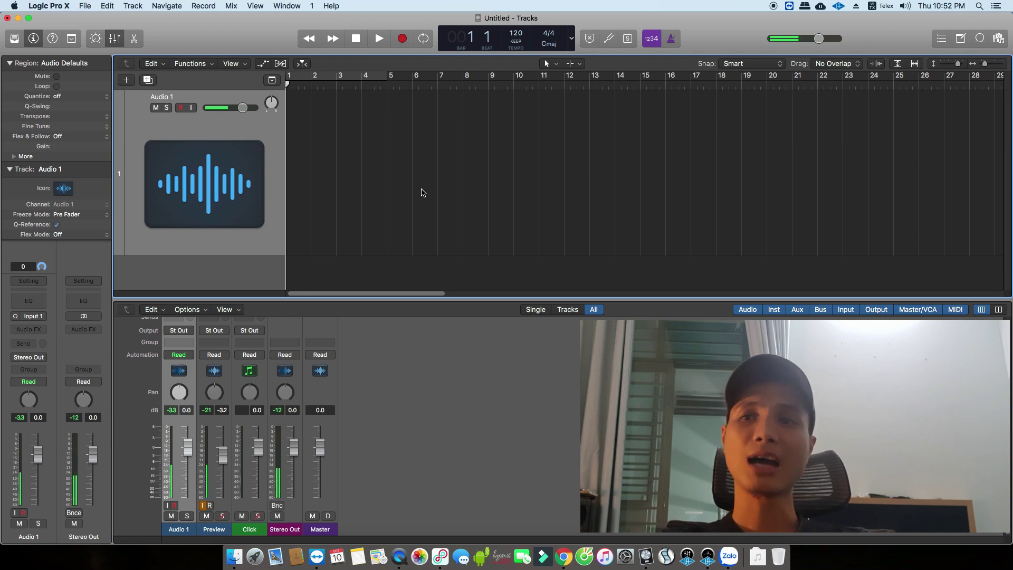
Examine the input assignment options on the Audio 1 channel strip in the Mixer.
scroll(244, 349, up, 5)
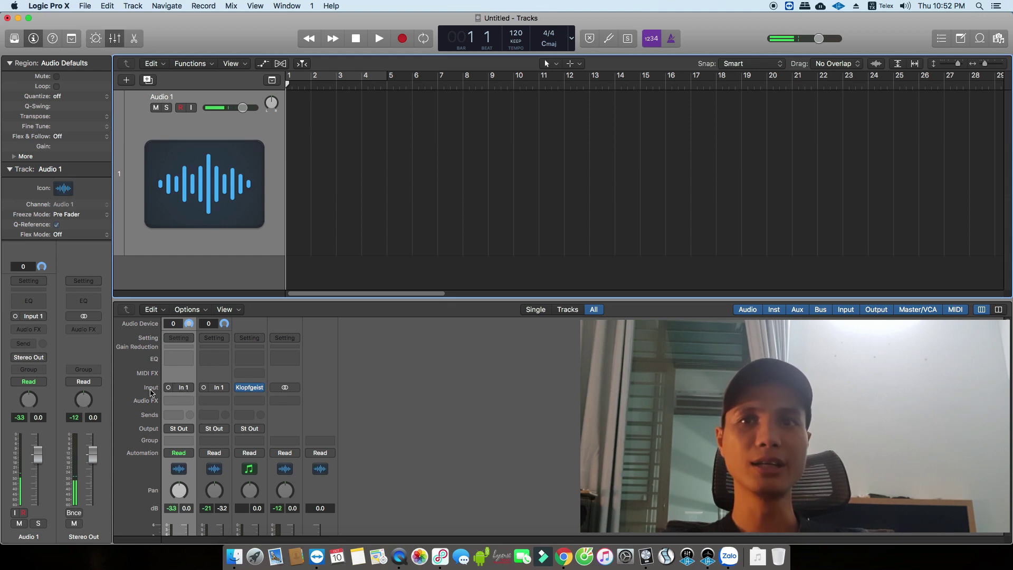
click(183, 389)
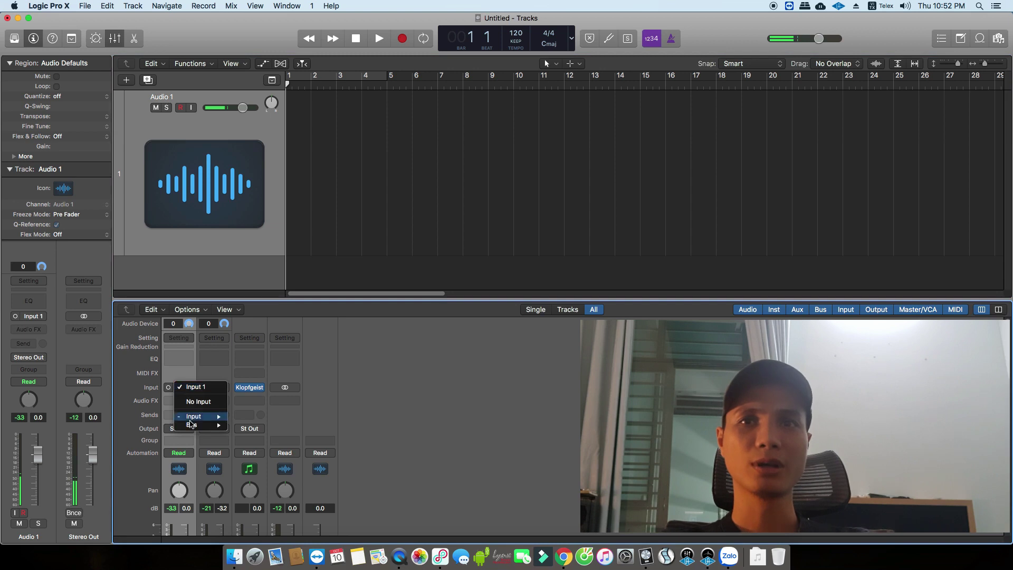
mouse_move(227, 421)
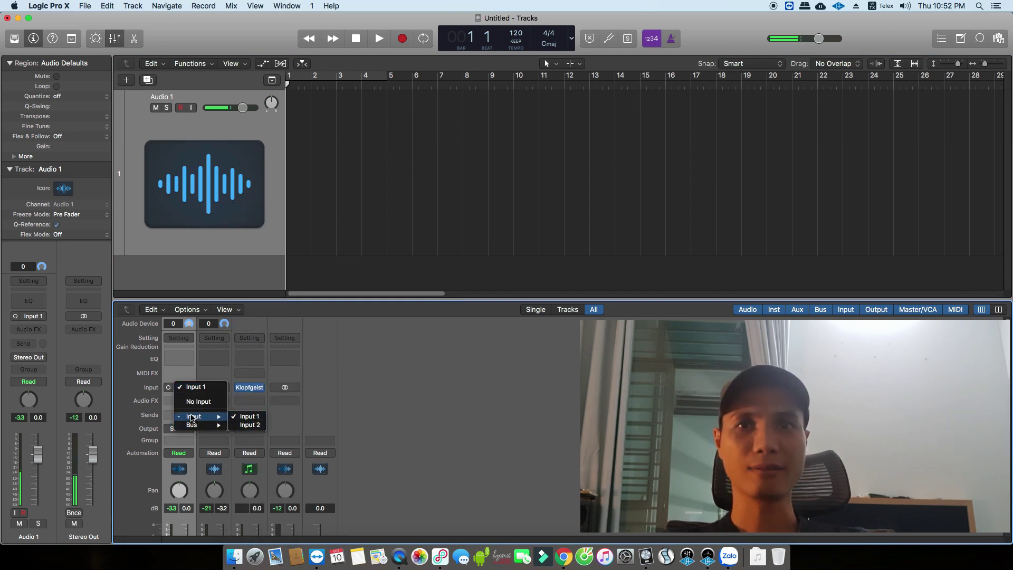
click(192, 418)
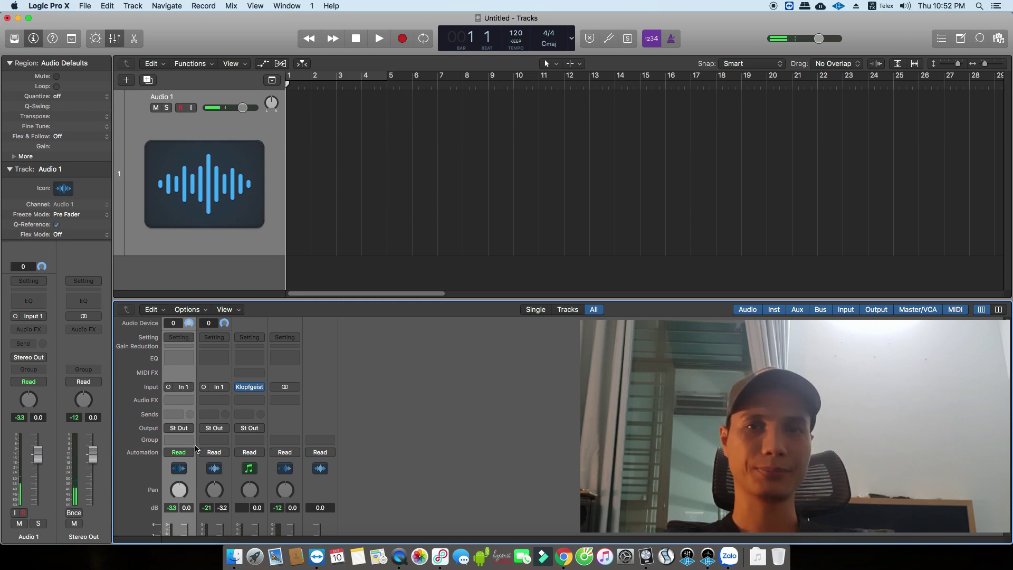
scroll(211, 422, down, 5)
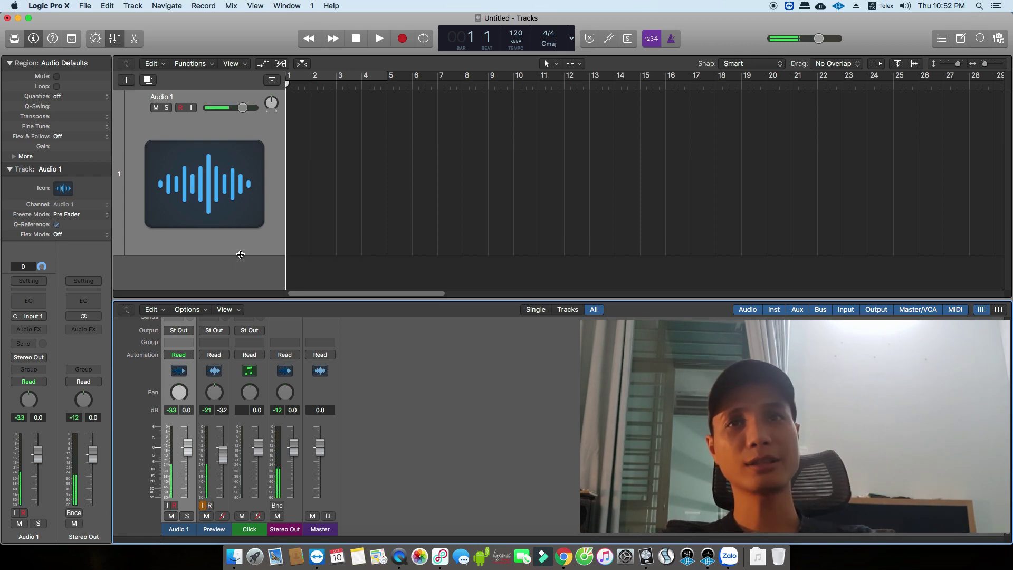
Reduce the Audio 1 track's height and add a new audio track named Music.
drag(243, 253, 253, 157)
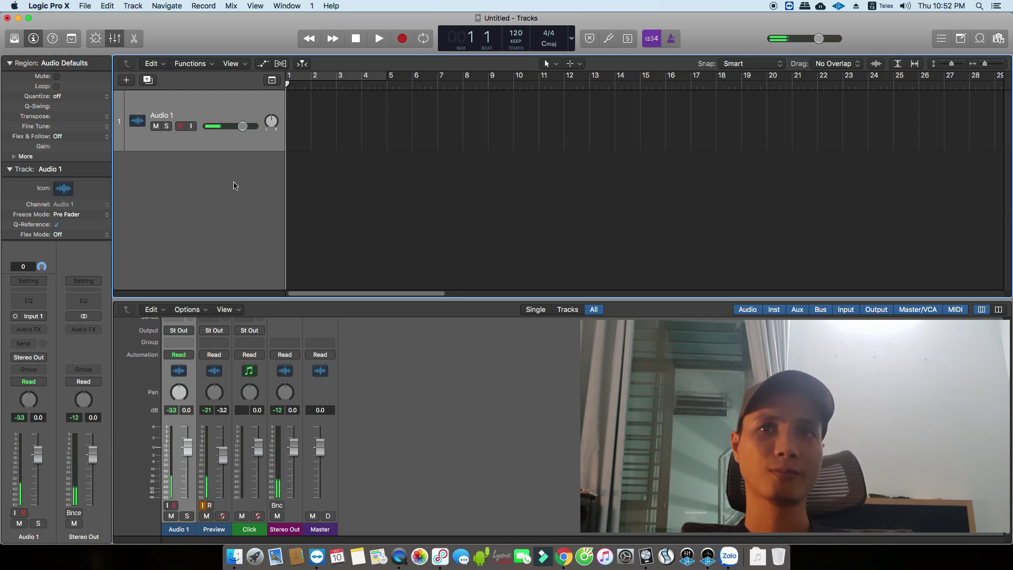
click(136, 7)
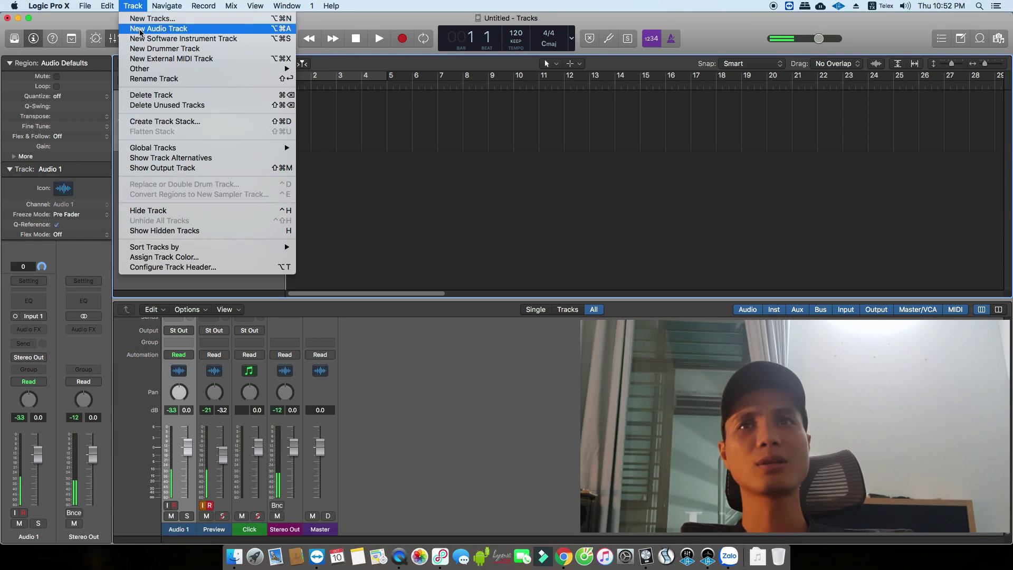
click(140, 29)
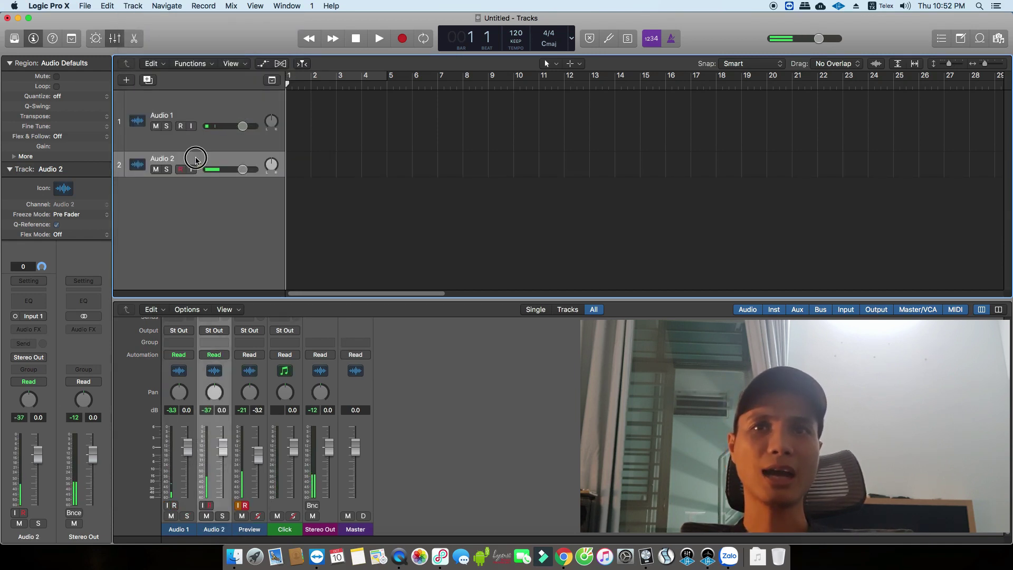
double_click(161, 159)
text(Music)
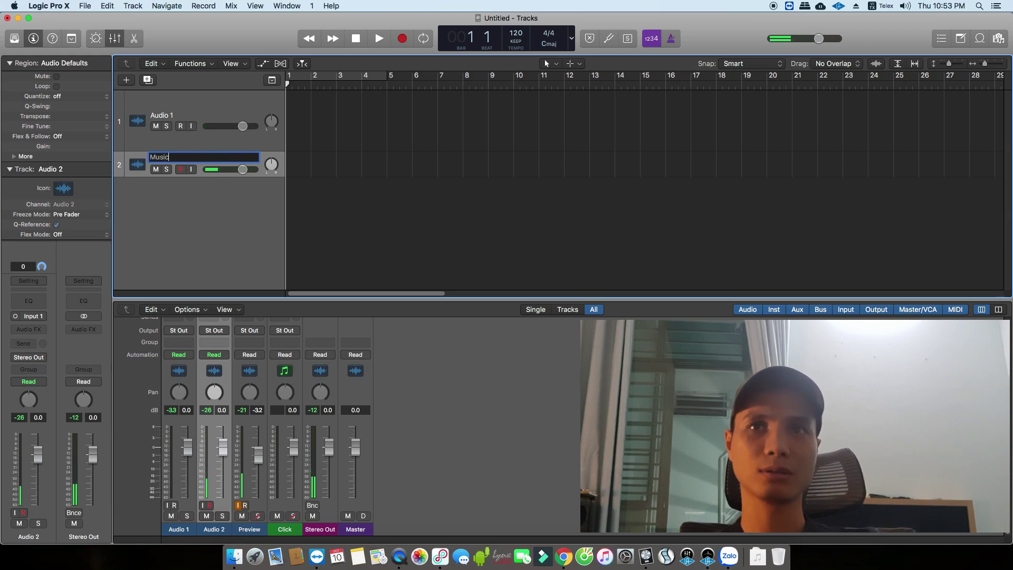
key(Return)
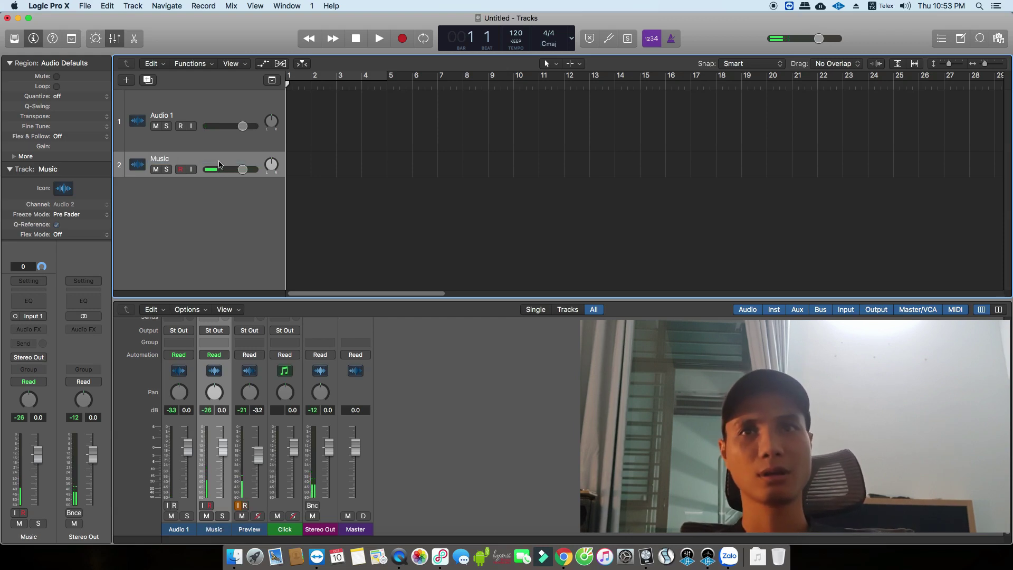
Move the Music track above Audio 1 and switch its input format from mono to stereo.
drag(220, 164, 162, 139)
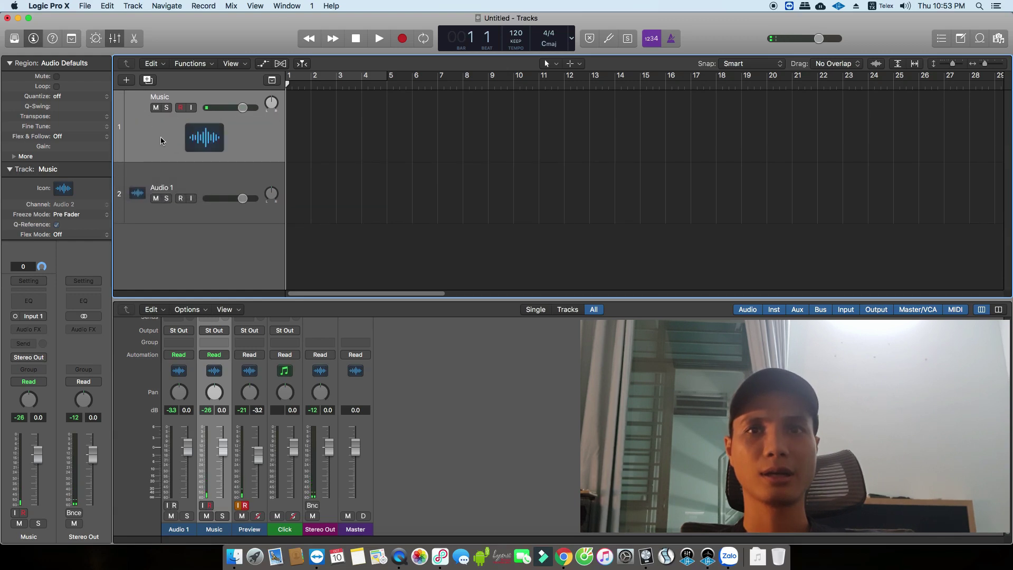
scroll(204, 400, up, 4)
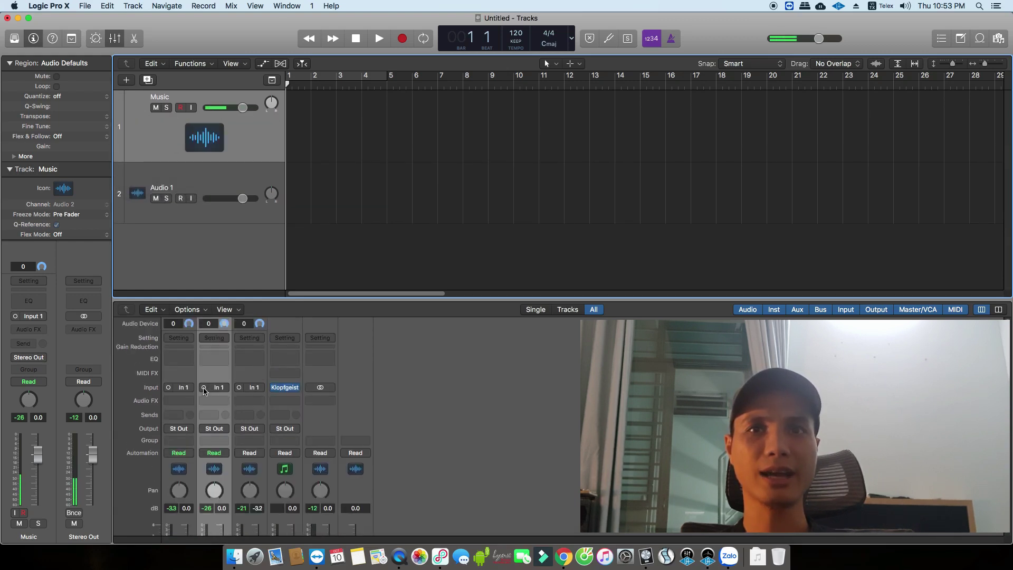
click(203, 388)
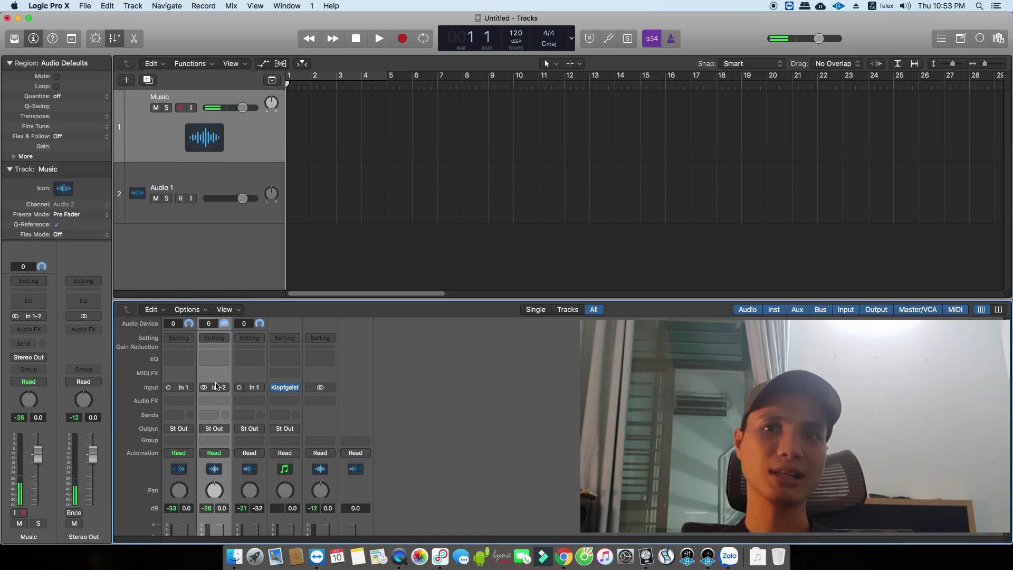
Import the audio file in clow demo.mp3 from the In Cloud folder inside Lo music on the SFX drive.
click(84, 6)
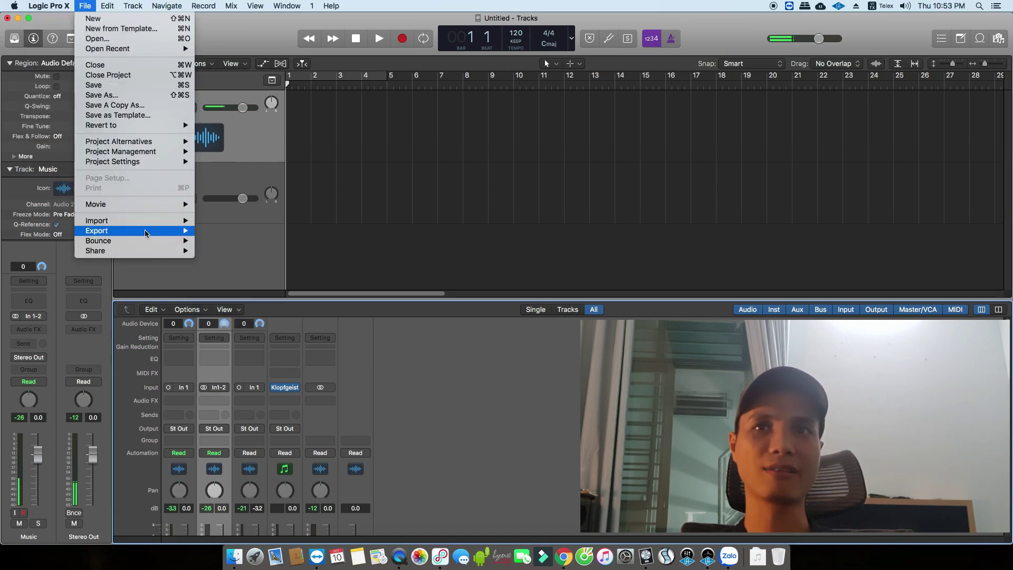
mouse_move(151, 222)
click(228, 233)
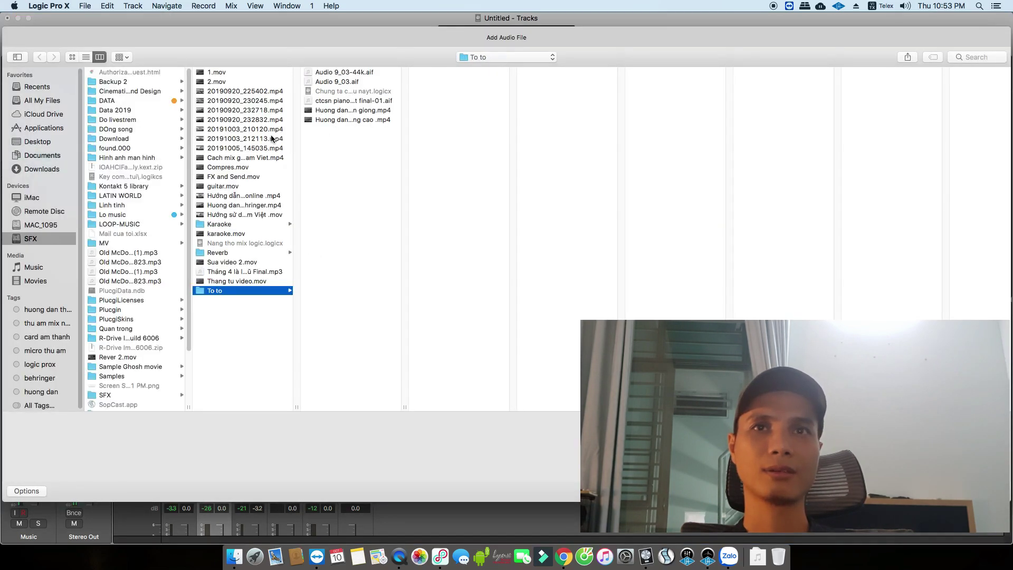
click(38, 142)
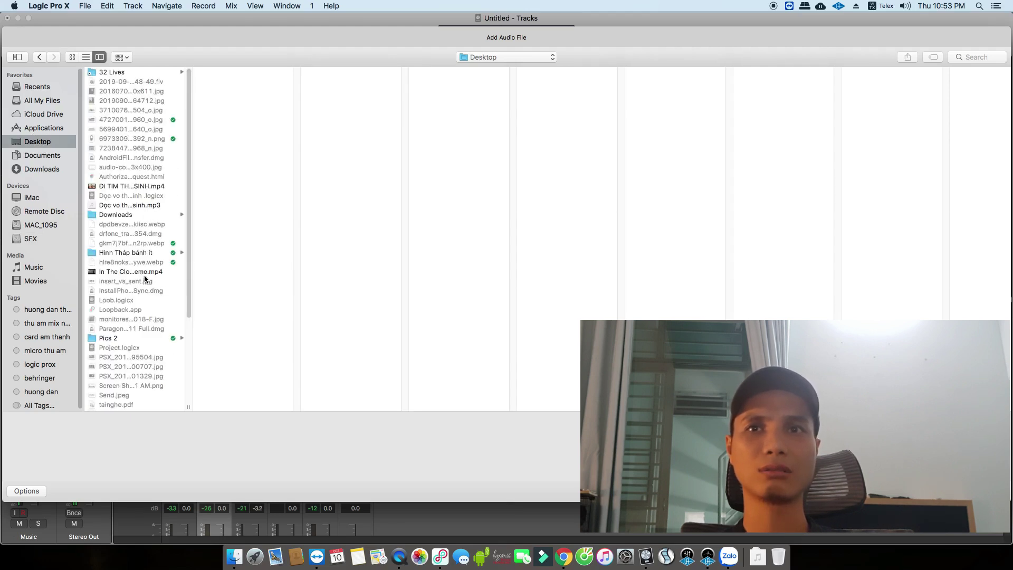
click(38, 240)
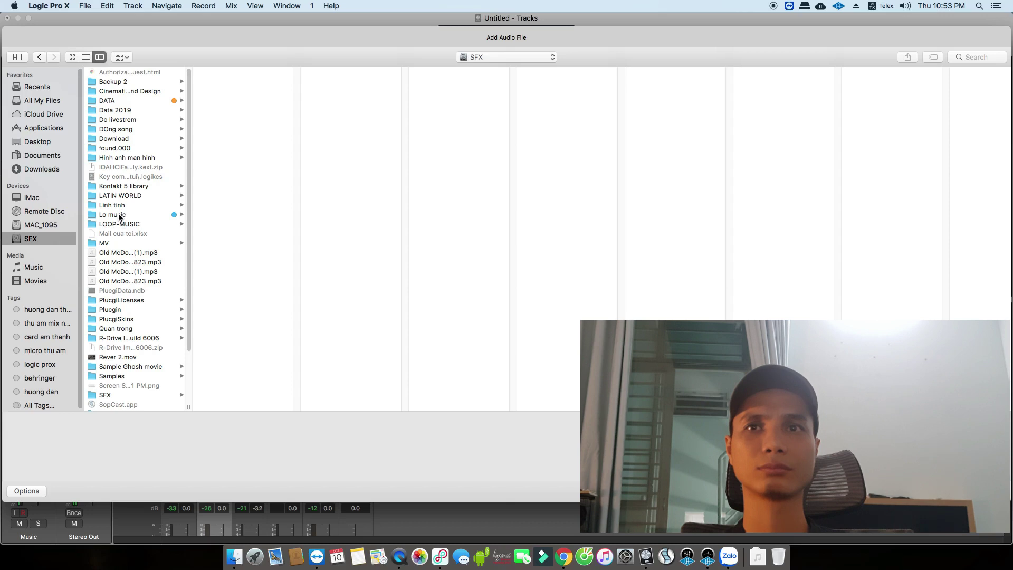
click(119, 216)
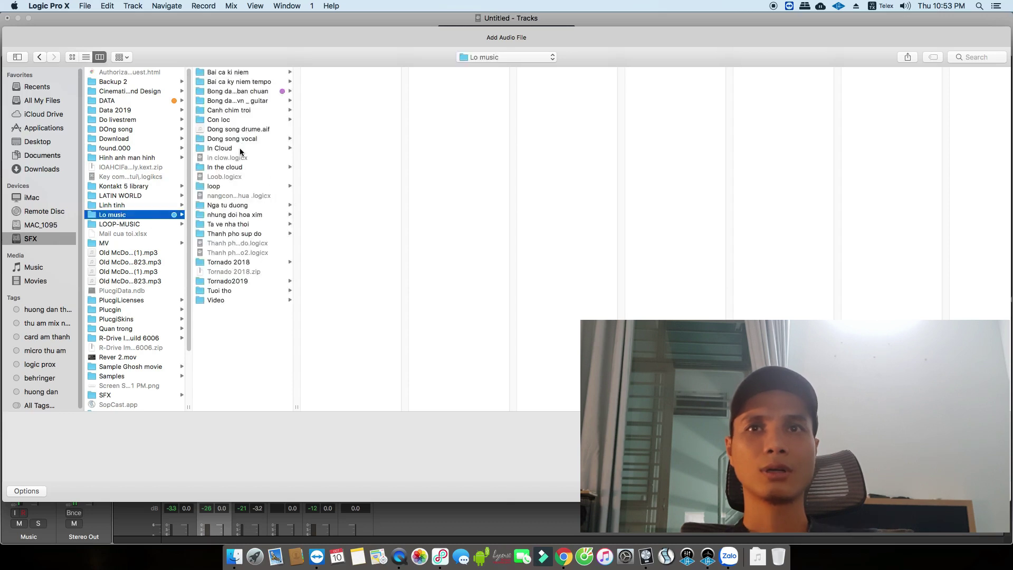
click(240, 150)
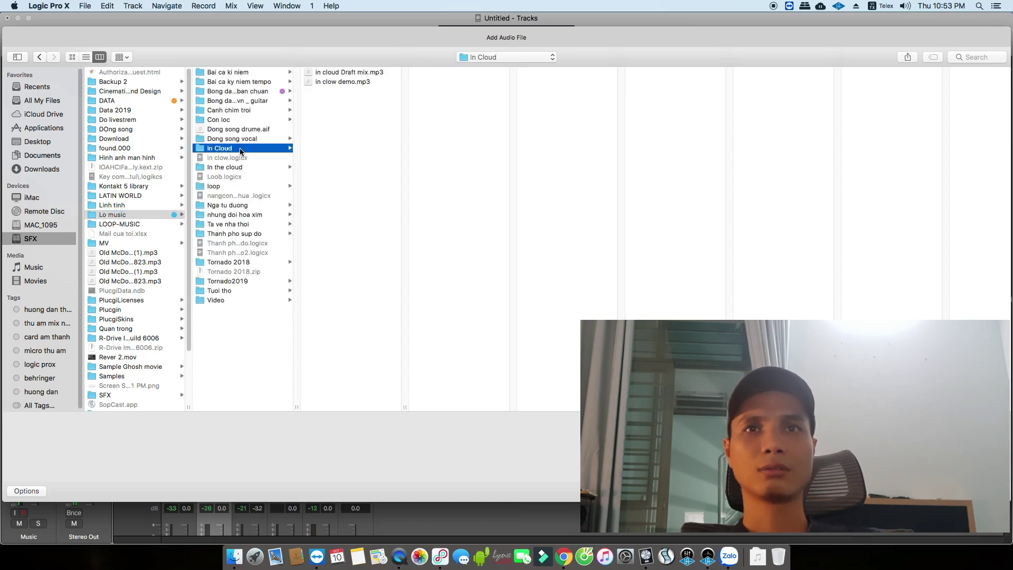
click(344, 81)
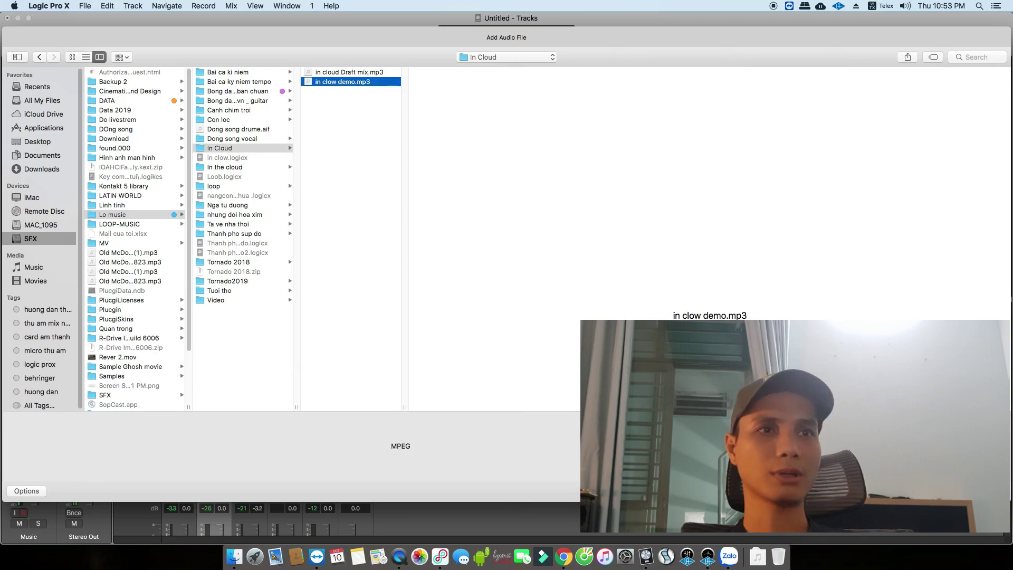
key(Return)
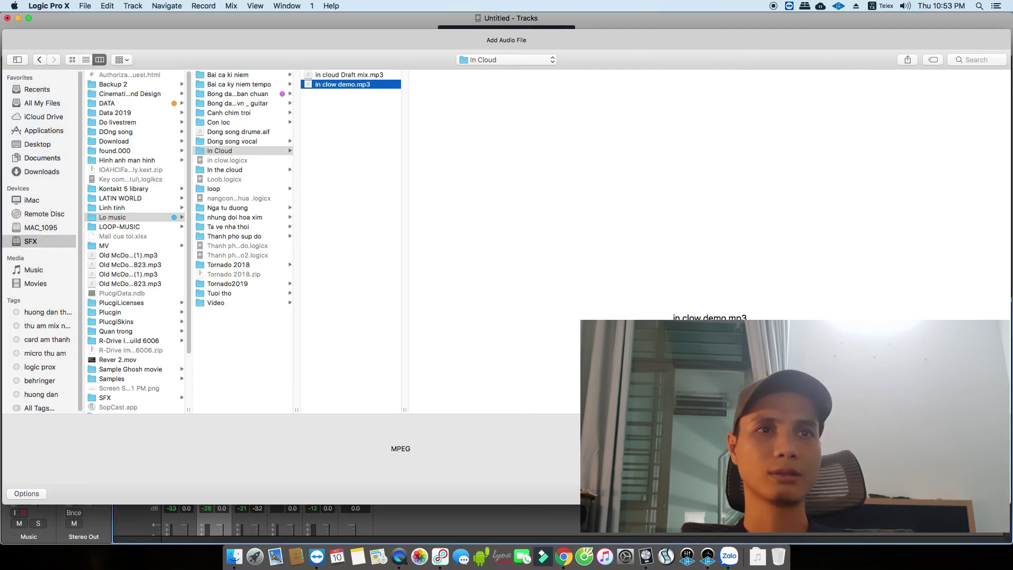
Try placing the in clow demo region on the Audio 1 track and toggling Music's input format, and move the region back to Music.
drag(373, 149, 387, 181)
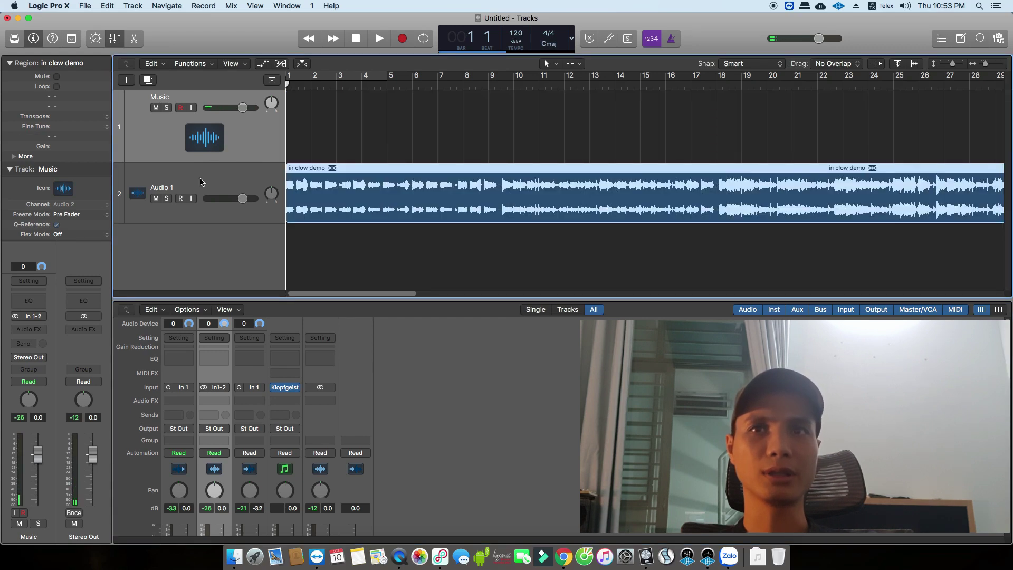
click(15, 316)
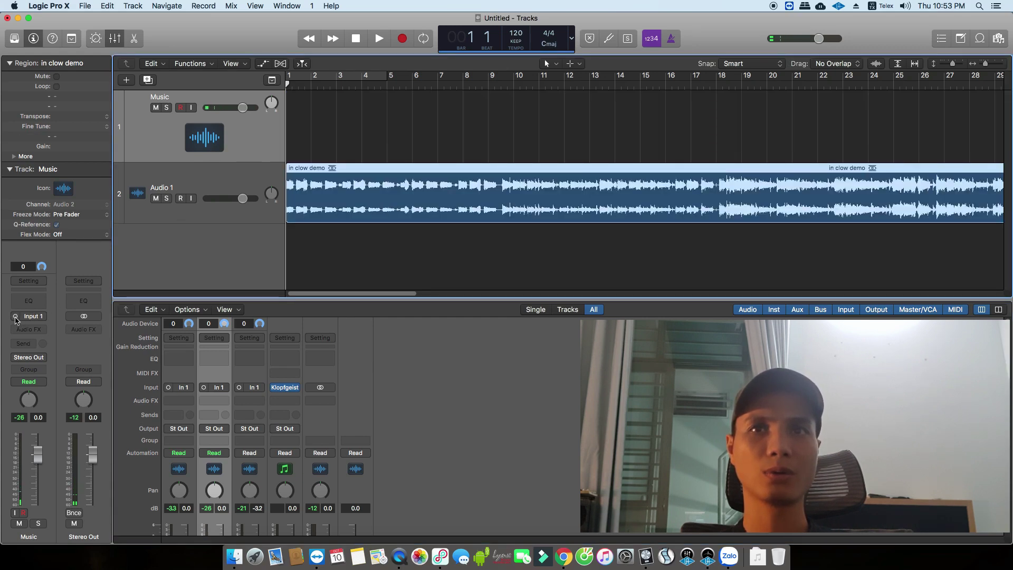
click(16, 316)
drag(392, 213, 396, 138)
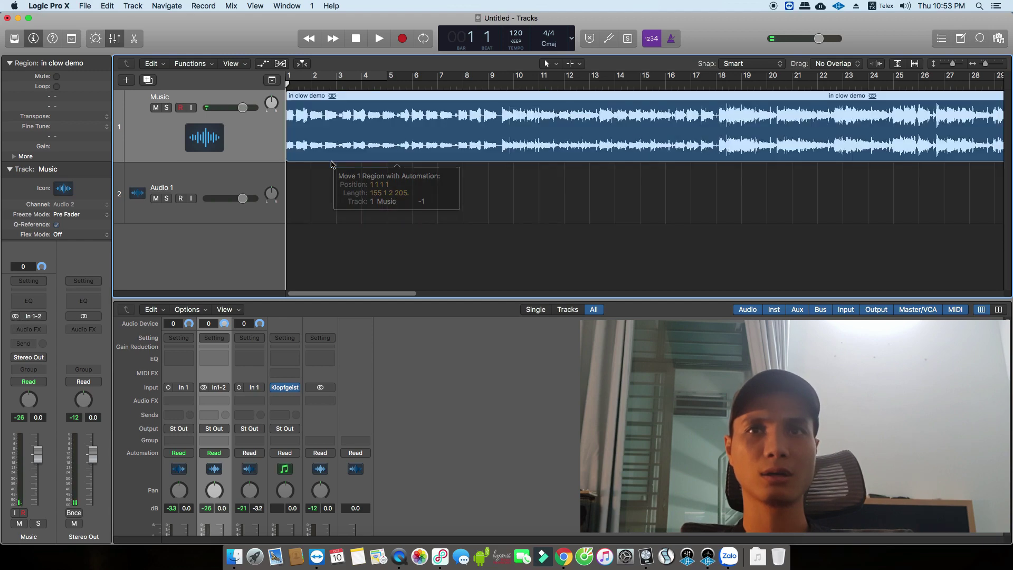
Switch the Music track's input format to mono and play back the start of the imported song.
click(15, 316)
click(437, 212)
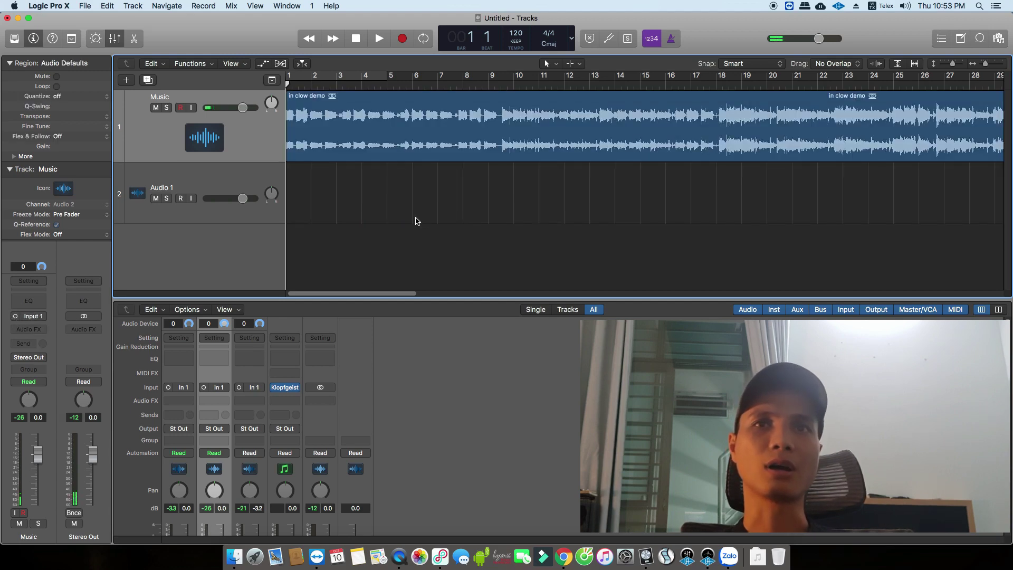
key(space)
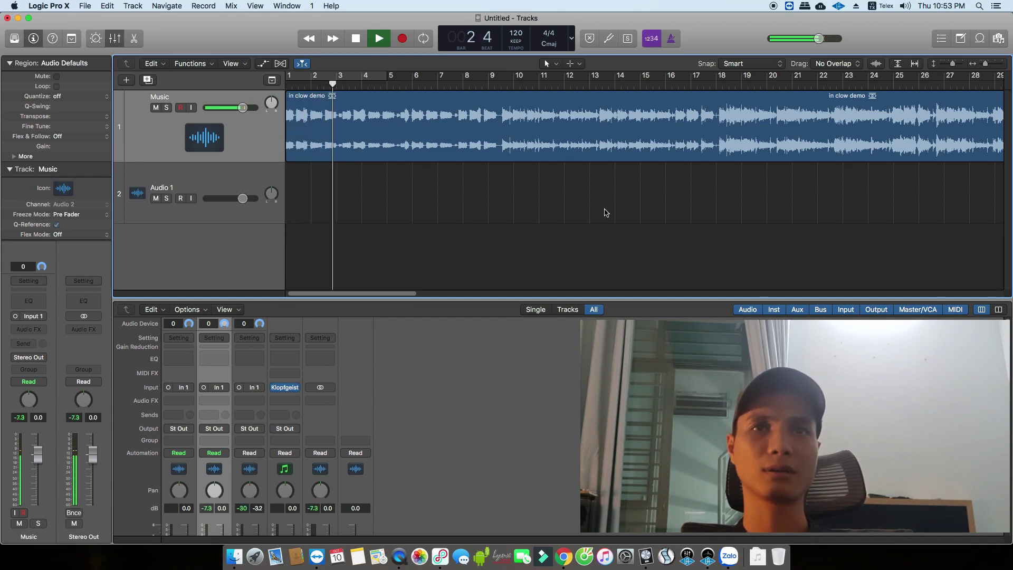
key(space)
key(z)
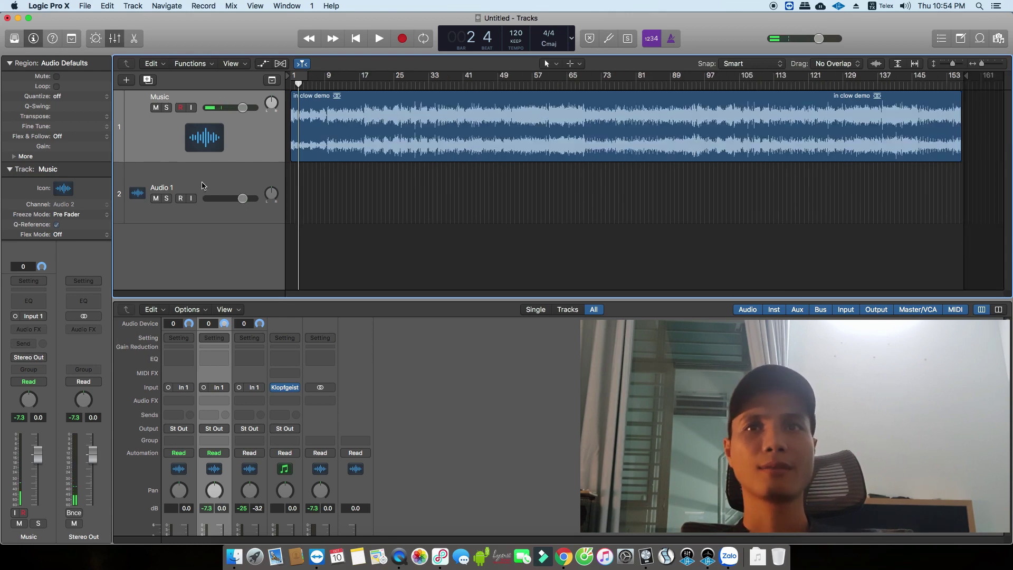
Enable input monitoring on the Audio 1 track, toggling it off and on to compare the monitored signal.
click(197, 203)
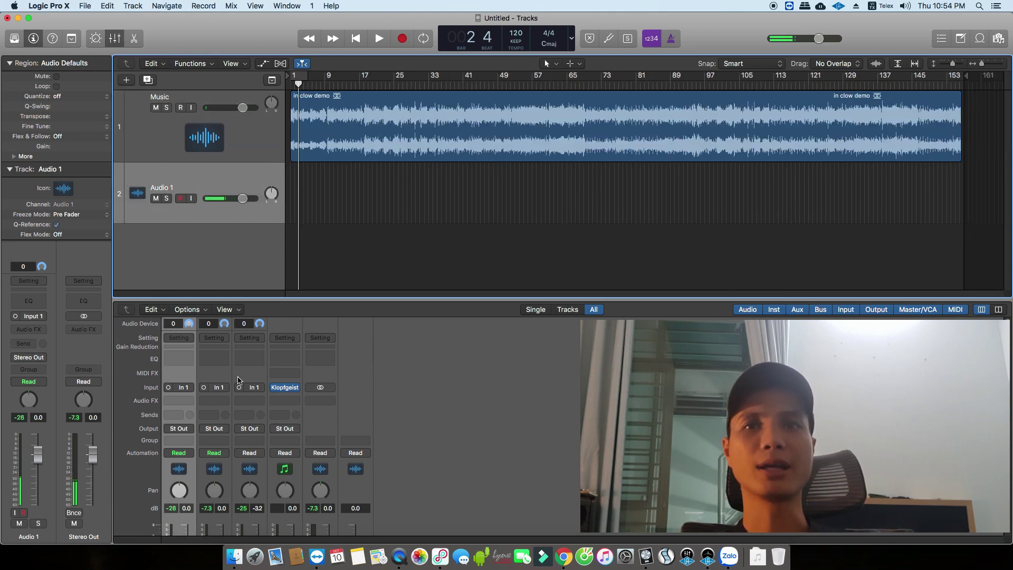
scroll(239, 380, down, 3)
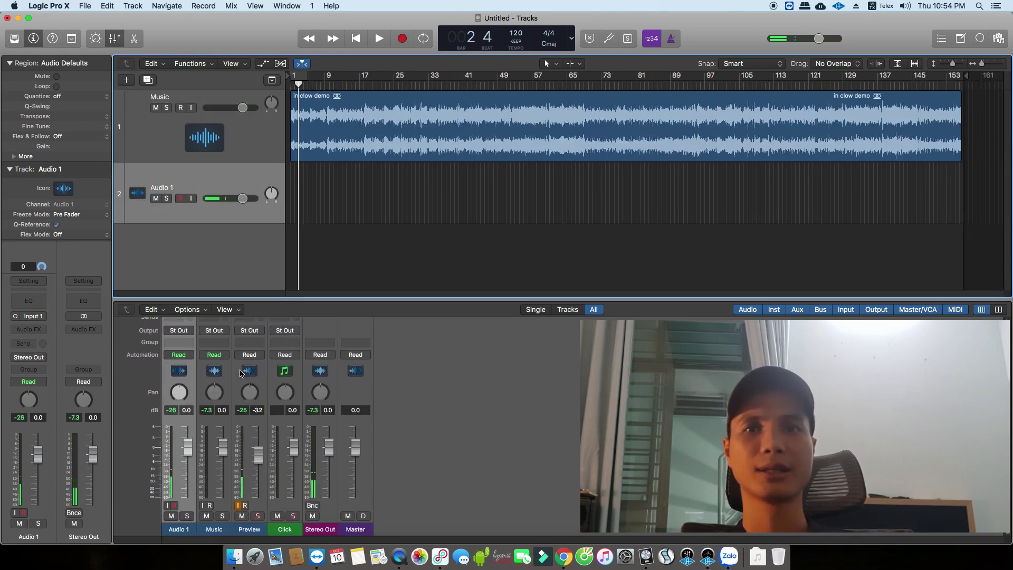
click(167, 506)
click(174, 505)
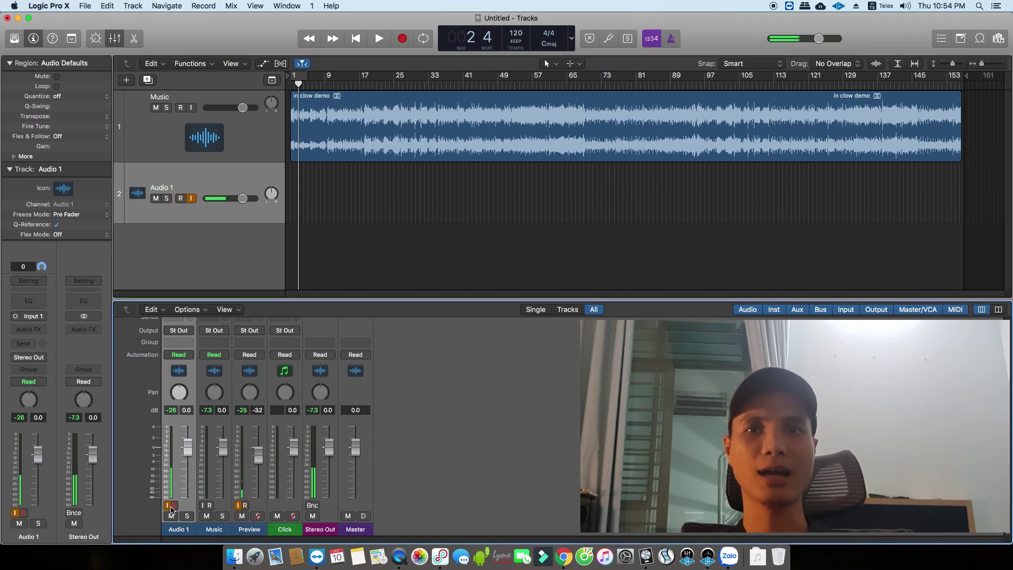
click(173, 505)
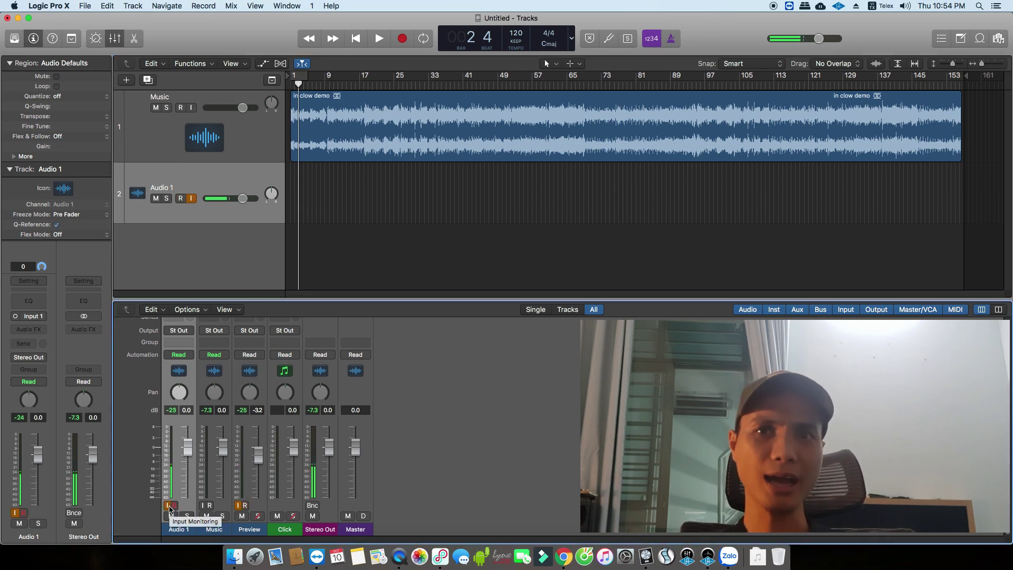
click(172, 505)
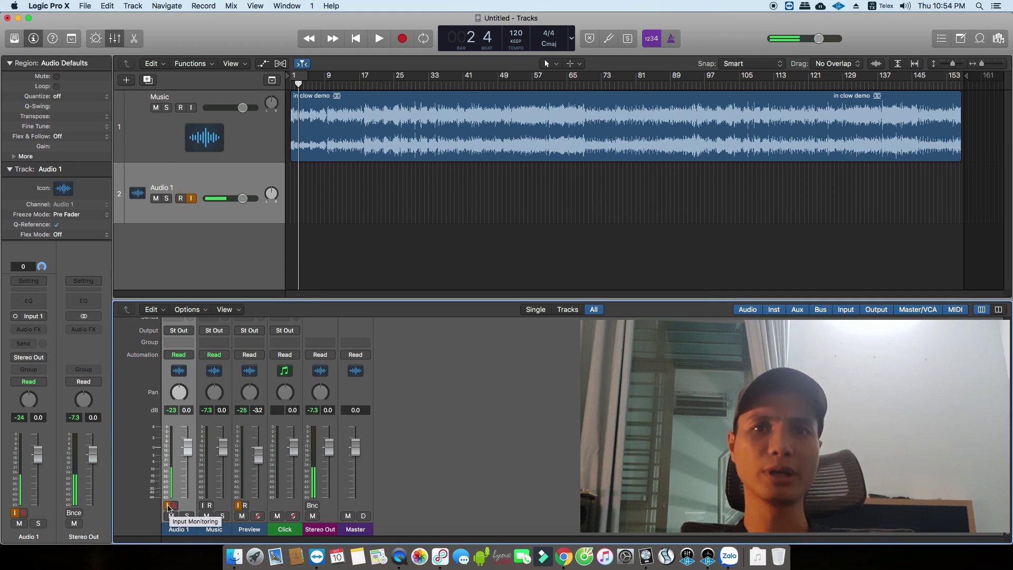
click(170, 505)
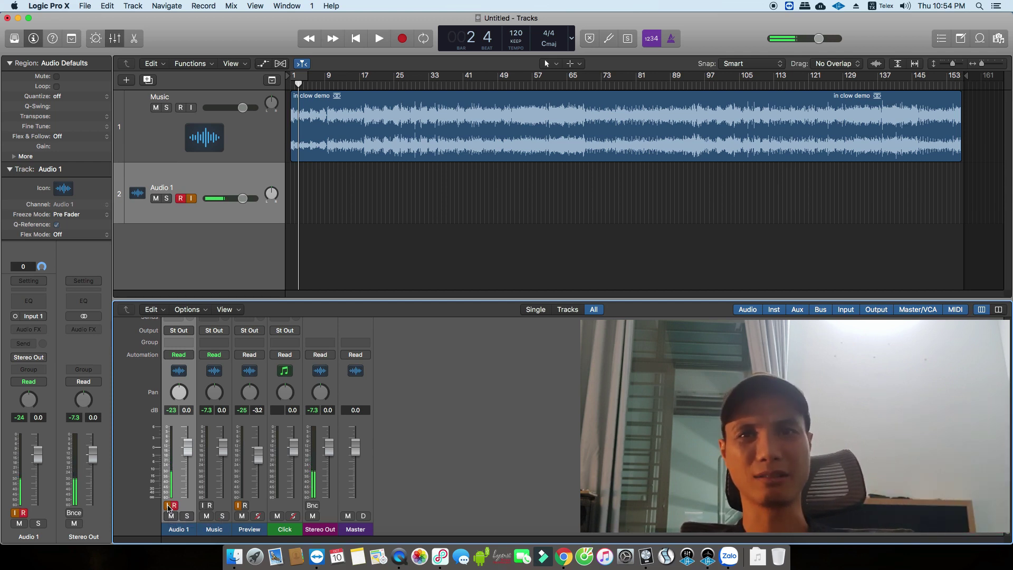
click(169, 506)
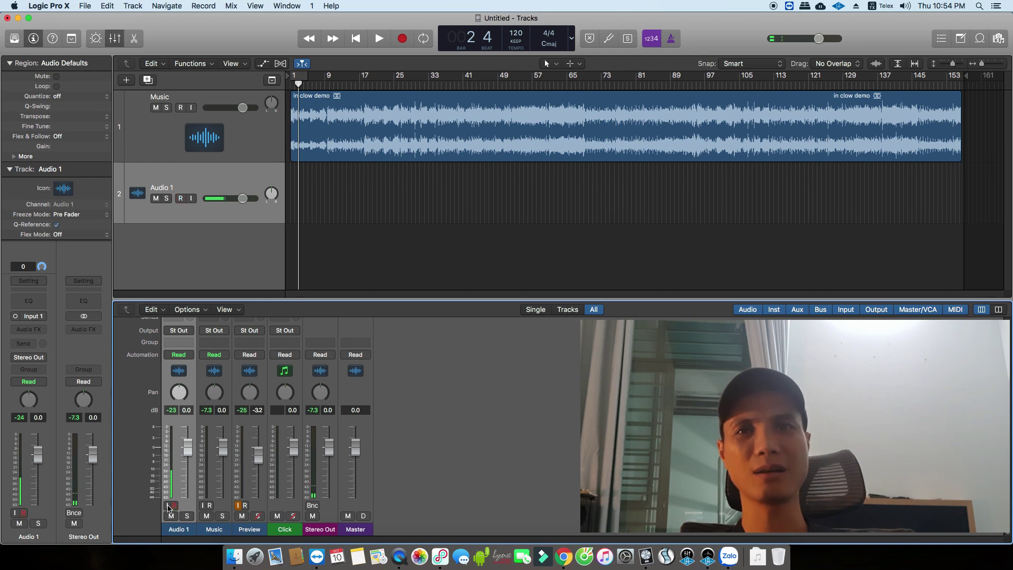
click(168, 505)
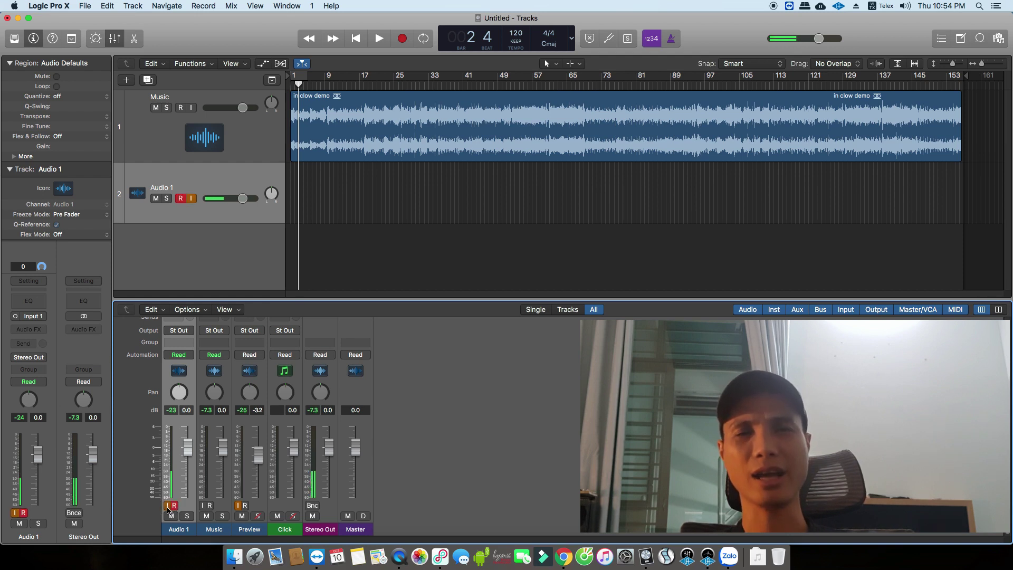
click(174, 505)
scroll(182, 506, up, 3)
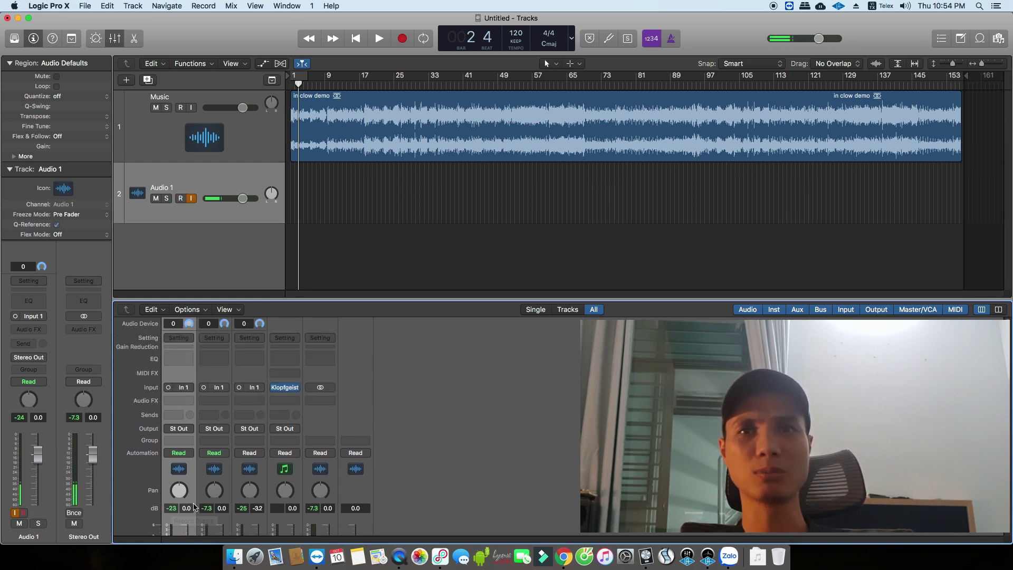
click(423, 245)
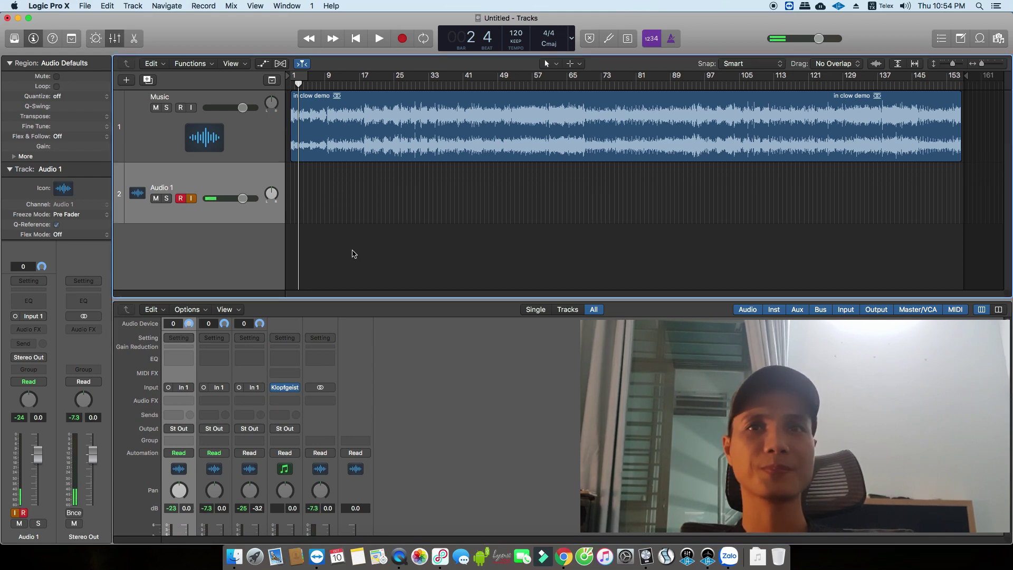
key(super+Right)
key(super+Right)
key(super+Right)
key(super+Left)
key(super+Left)
key(super+Left)
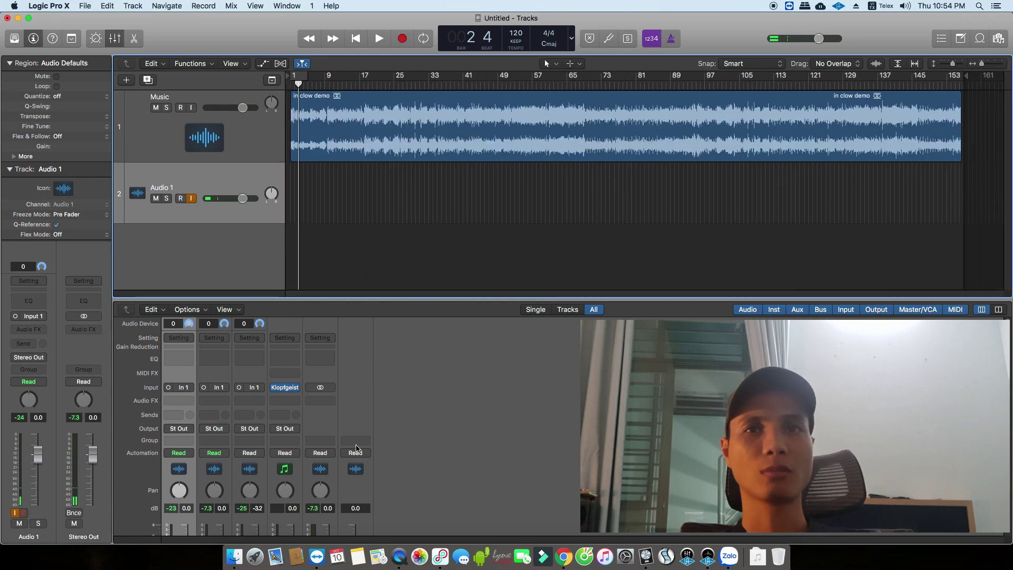
Examine the bus choices for a send on the Audio 1 channel strip, leaving the send unassigned.
scroll(359, 448, down, 4)
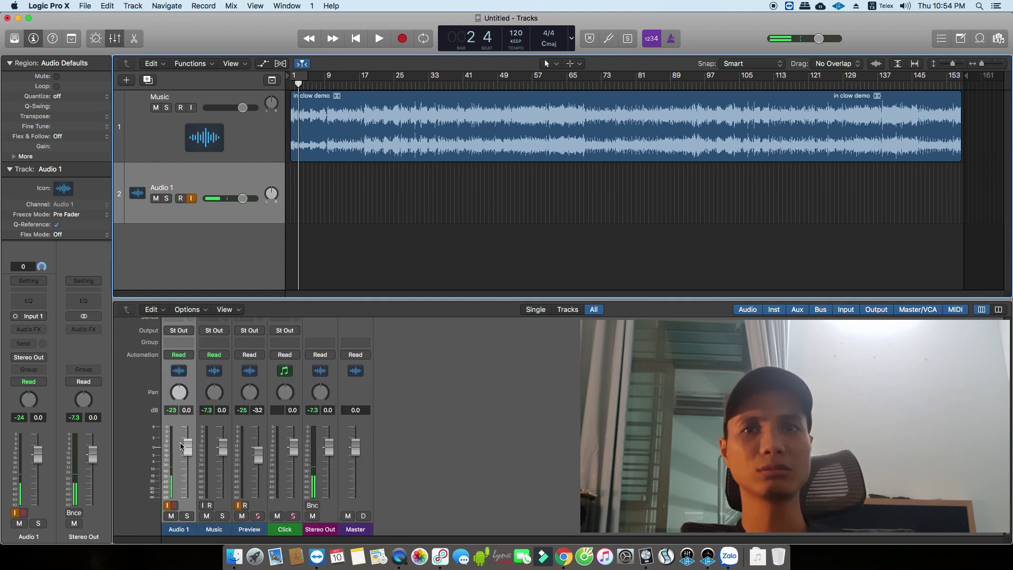
click(245, 117)
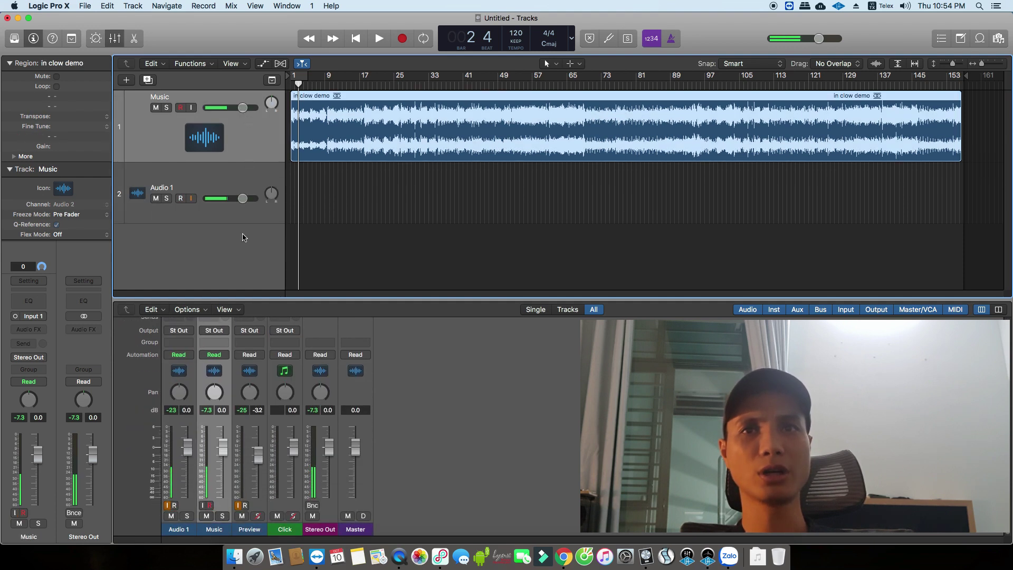
click(231, 173)
scroll(195, 428, up, 5)
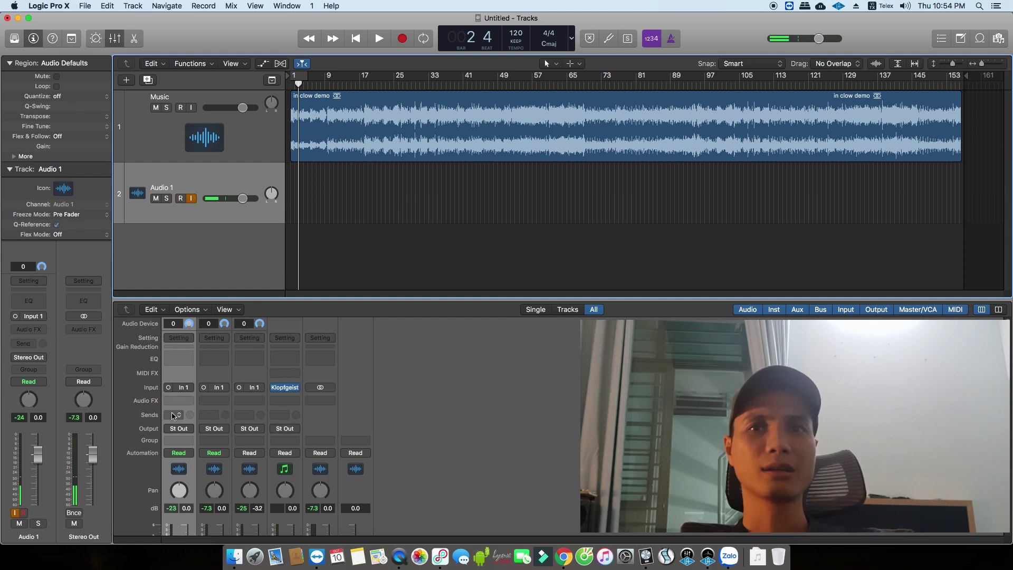
click(174, 414)
mouse_move(182, 461)
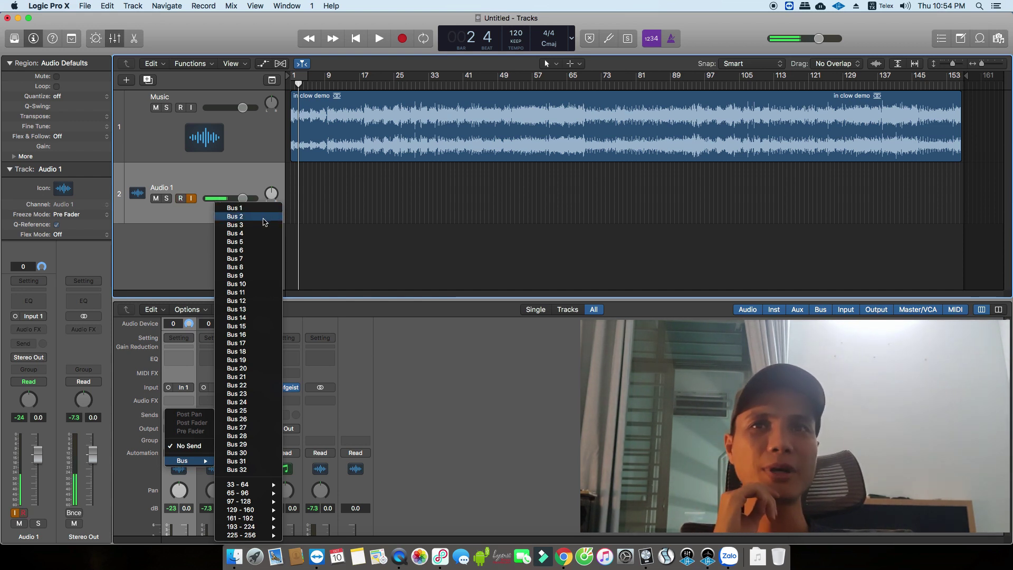
click(508, 244)
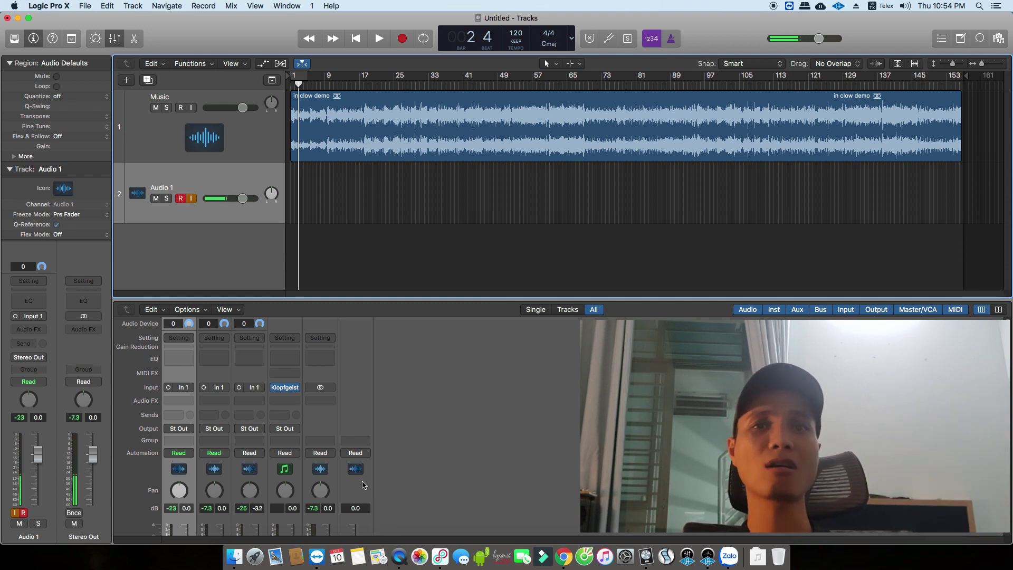
Increase the Audio 1 track's height and record a short test take on it alongside the music.
scroll(365, 485, down, 4)
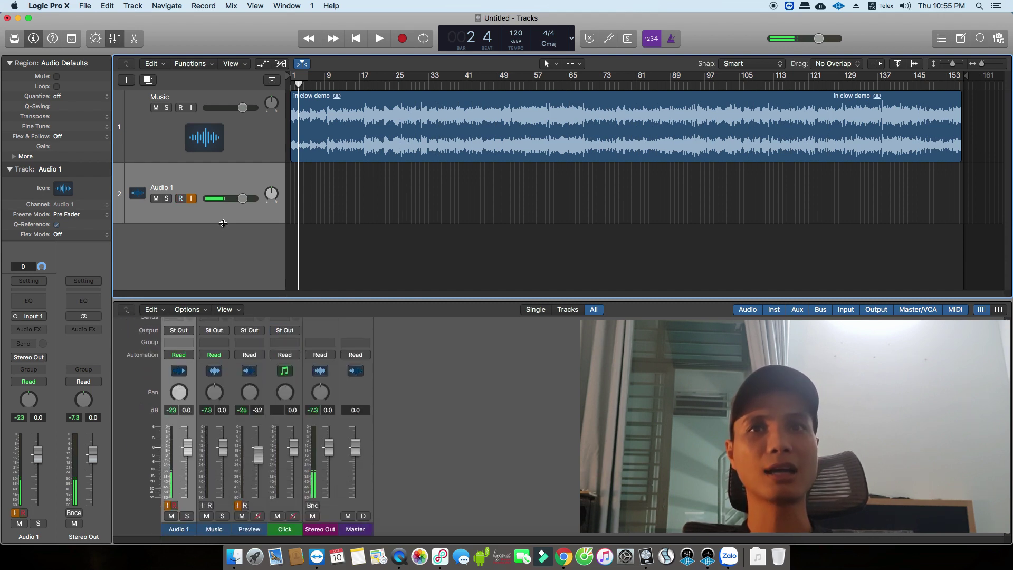
drag(223, 223, 226, 243)
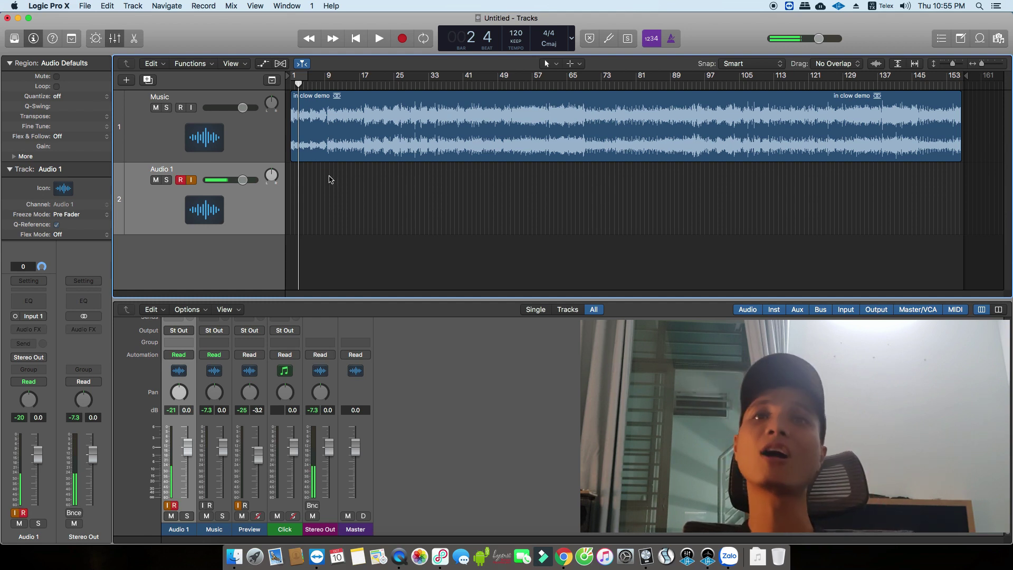
click(407, 193)
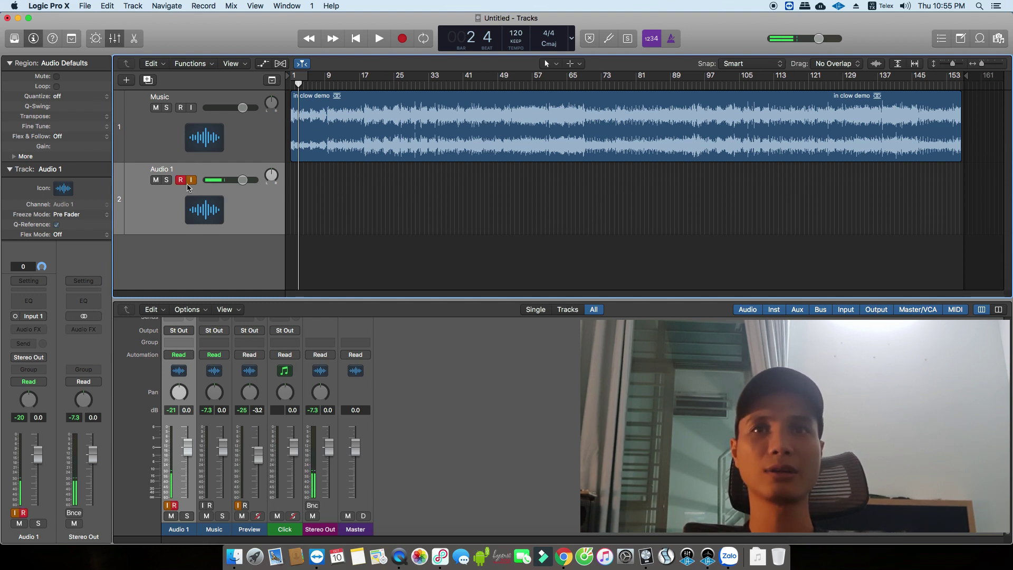
key(r)
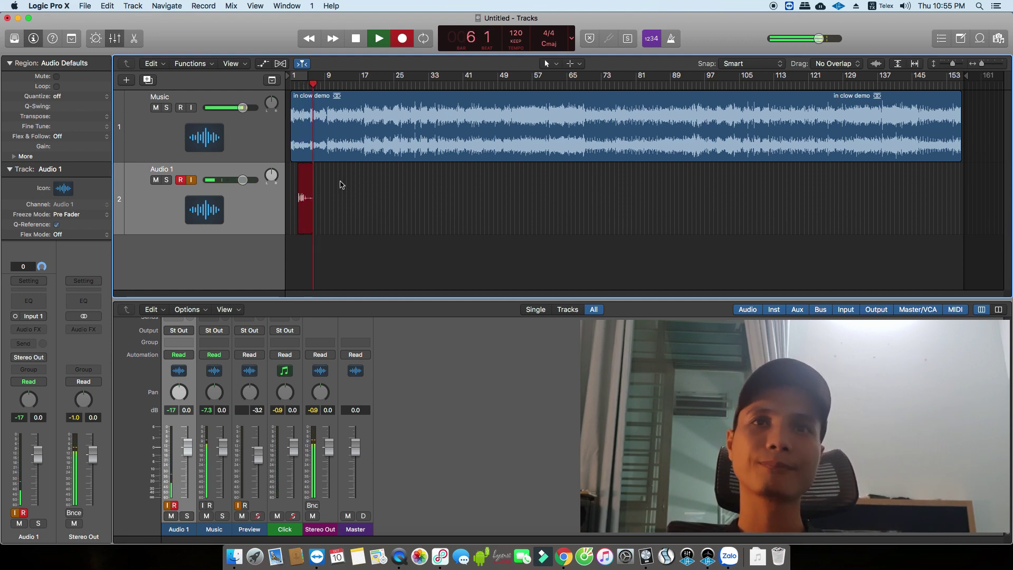
key(space)
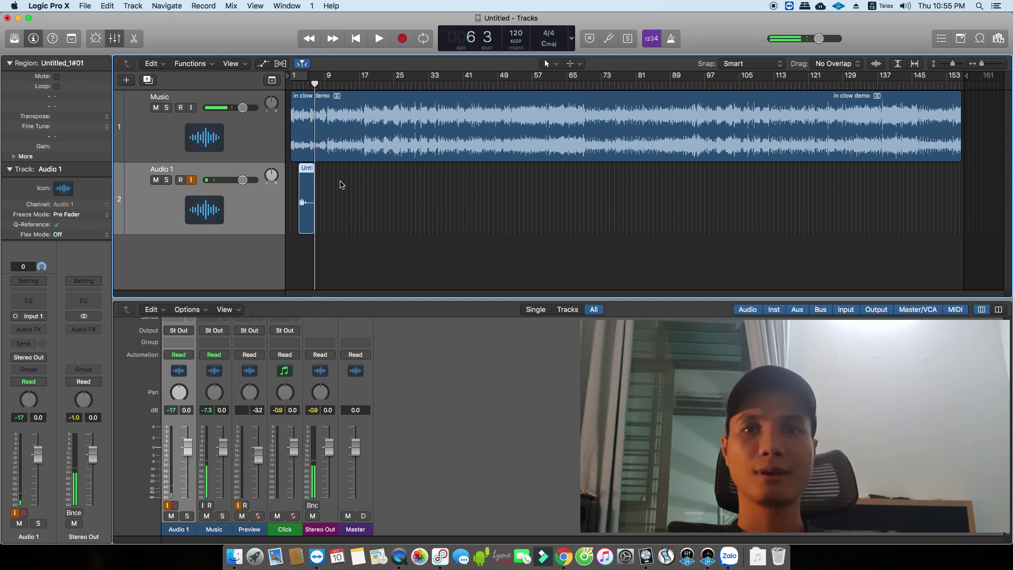
Turn off input monitoring on the Audio 1 track and enlarge the Mixer area.
click(180, 180)
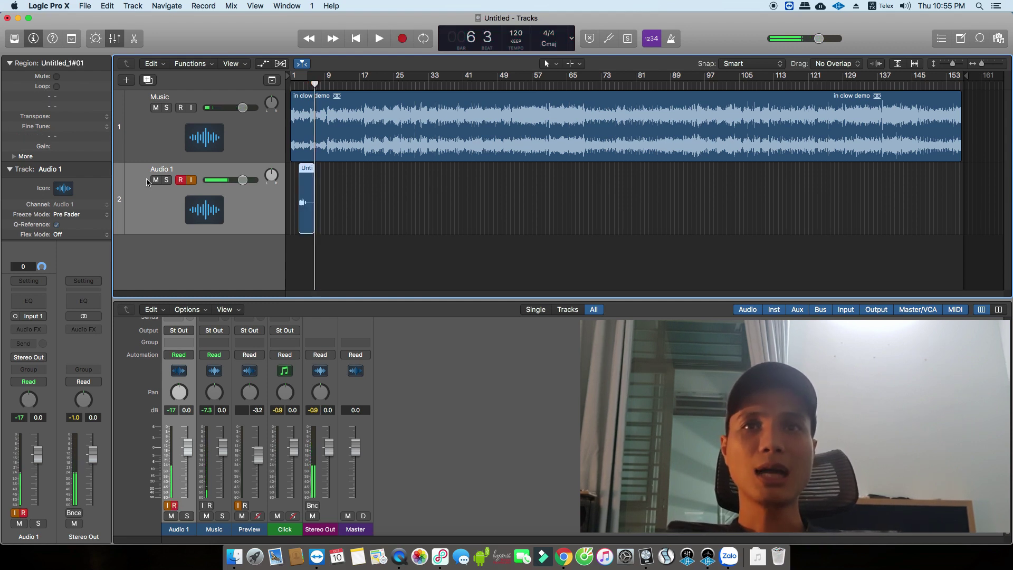
click(181, 180)
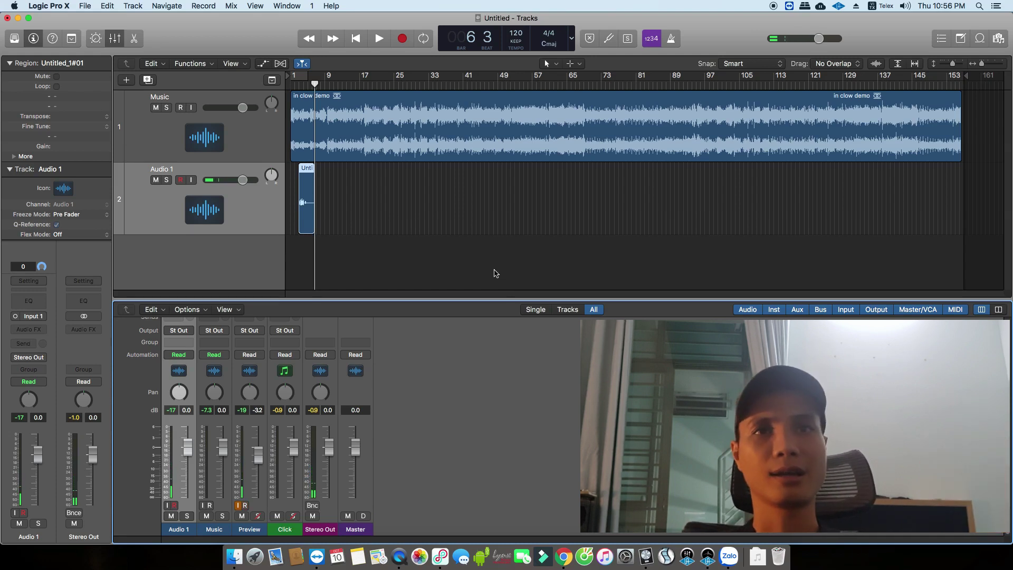
drag(474, 299, 477, 268)
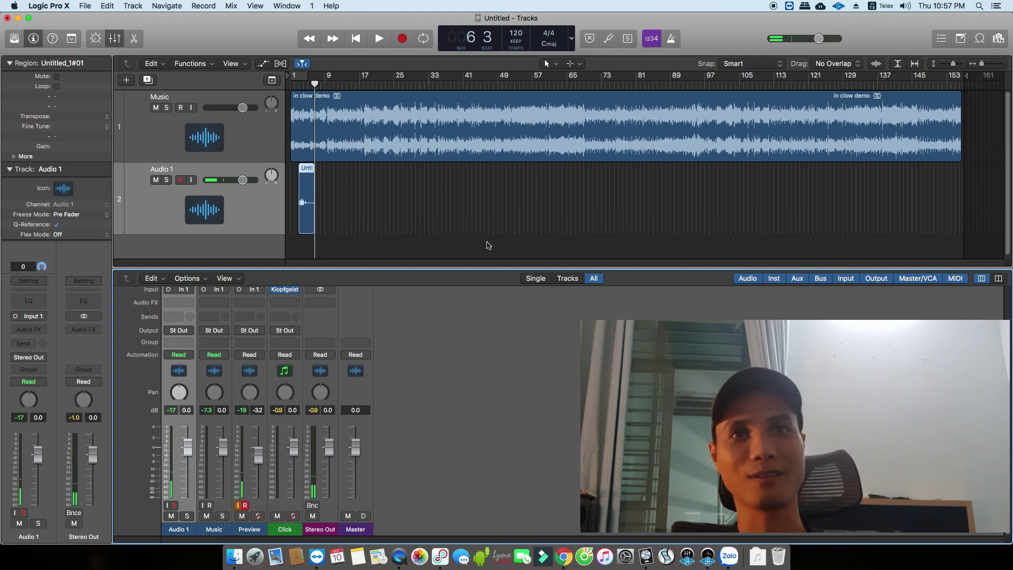
Delete the short recorded test region from the Audio 1 track.
click(373, 211)
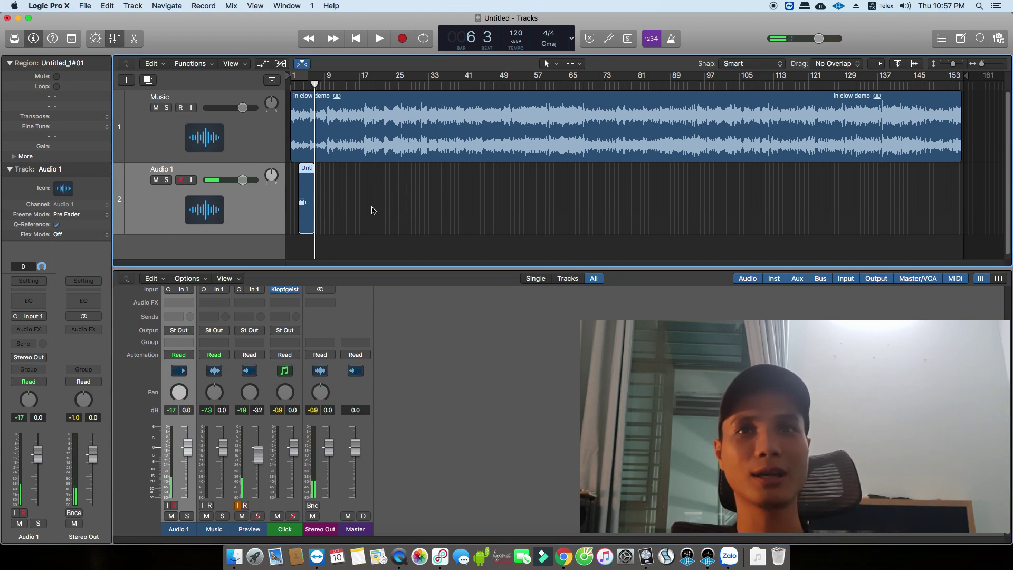
key(Delete)
key(Return)
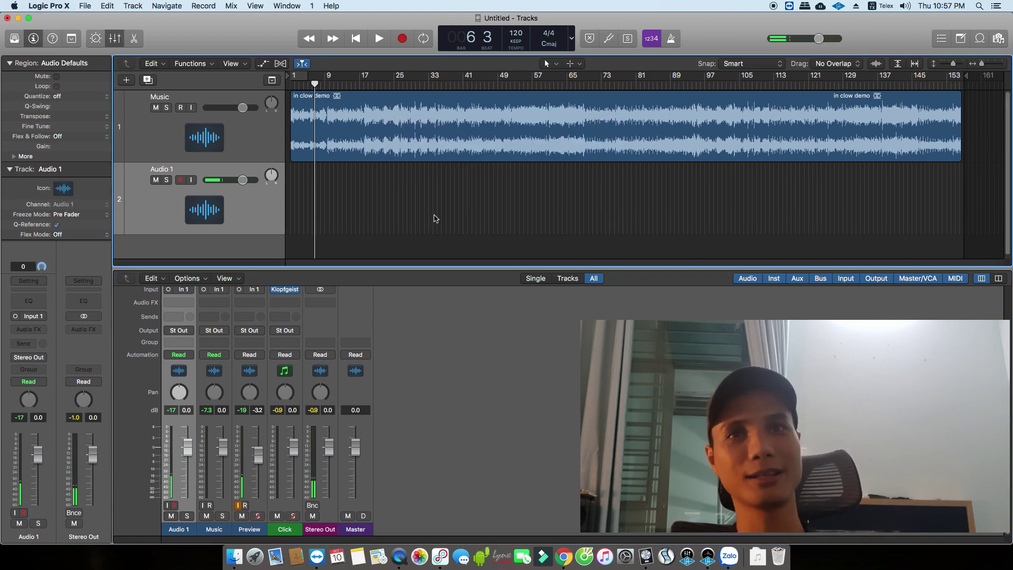